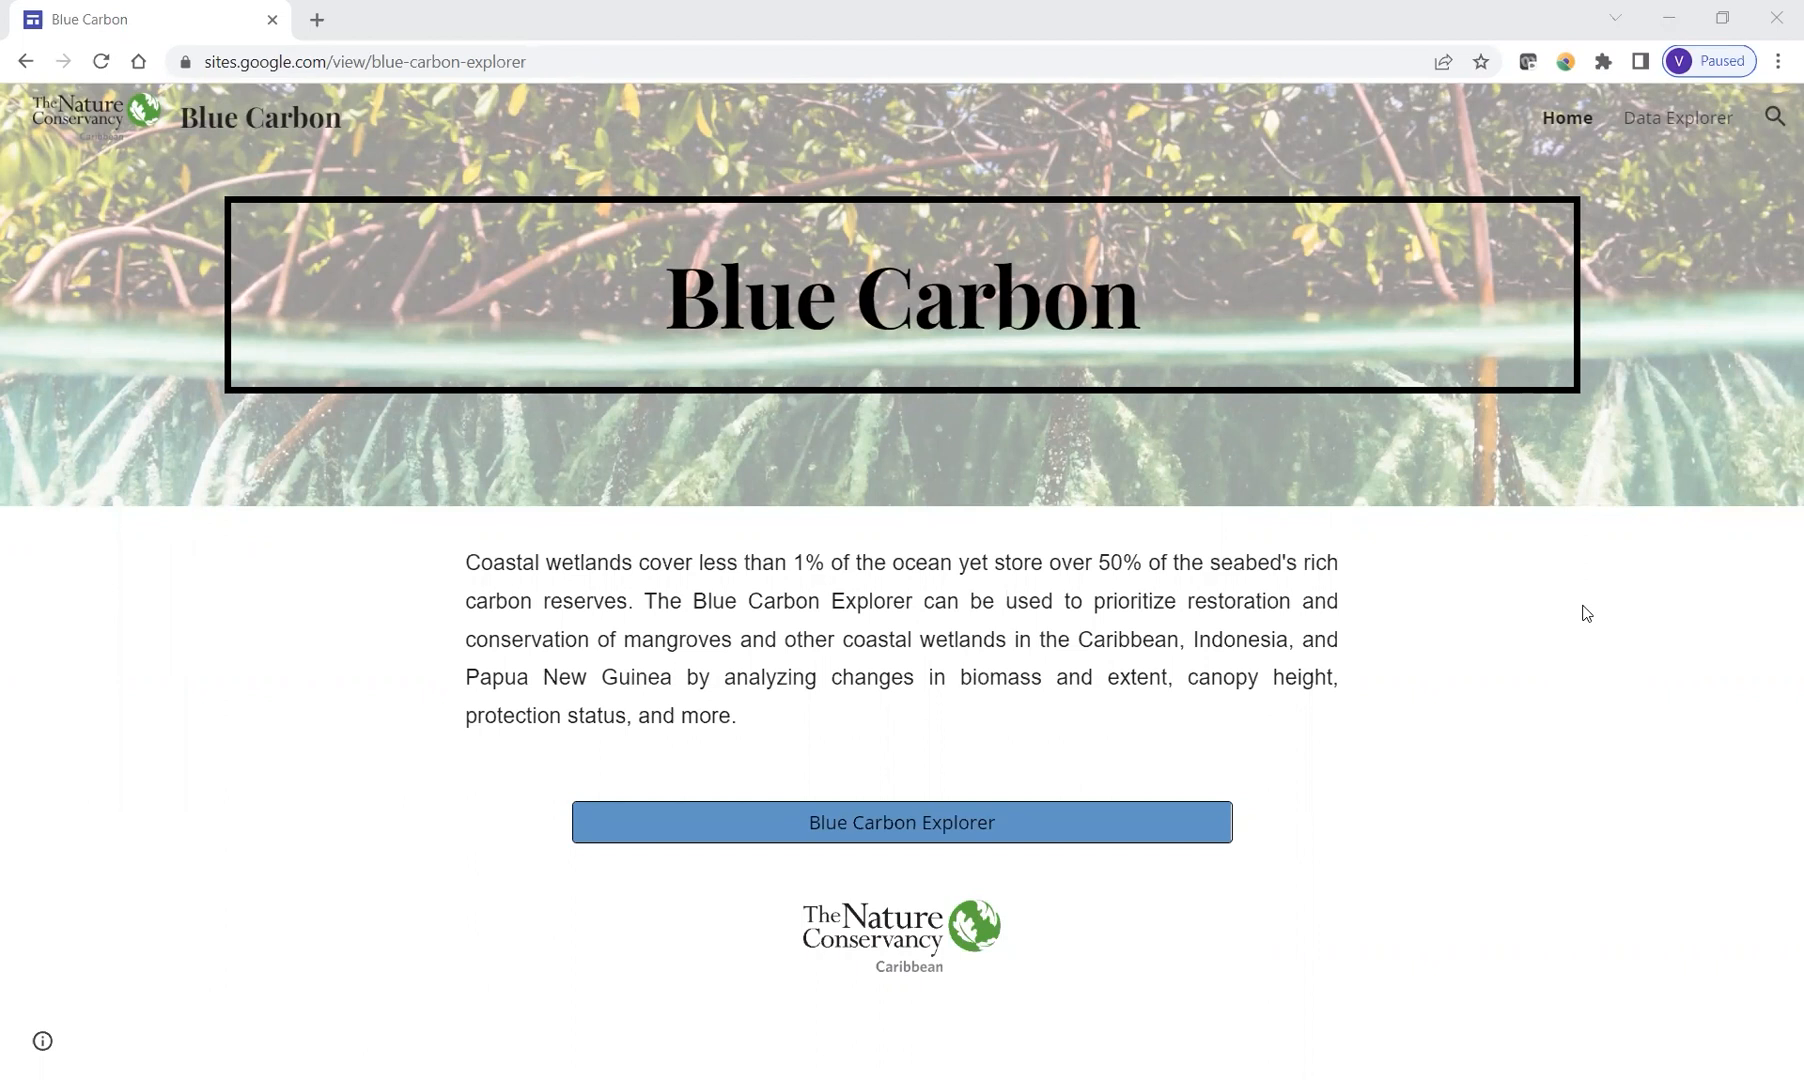
Open the Blue Carbon Explorer's data exploration view and review the region choices, keeping Insular Caribbean.
left_click(1048, 834)
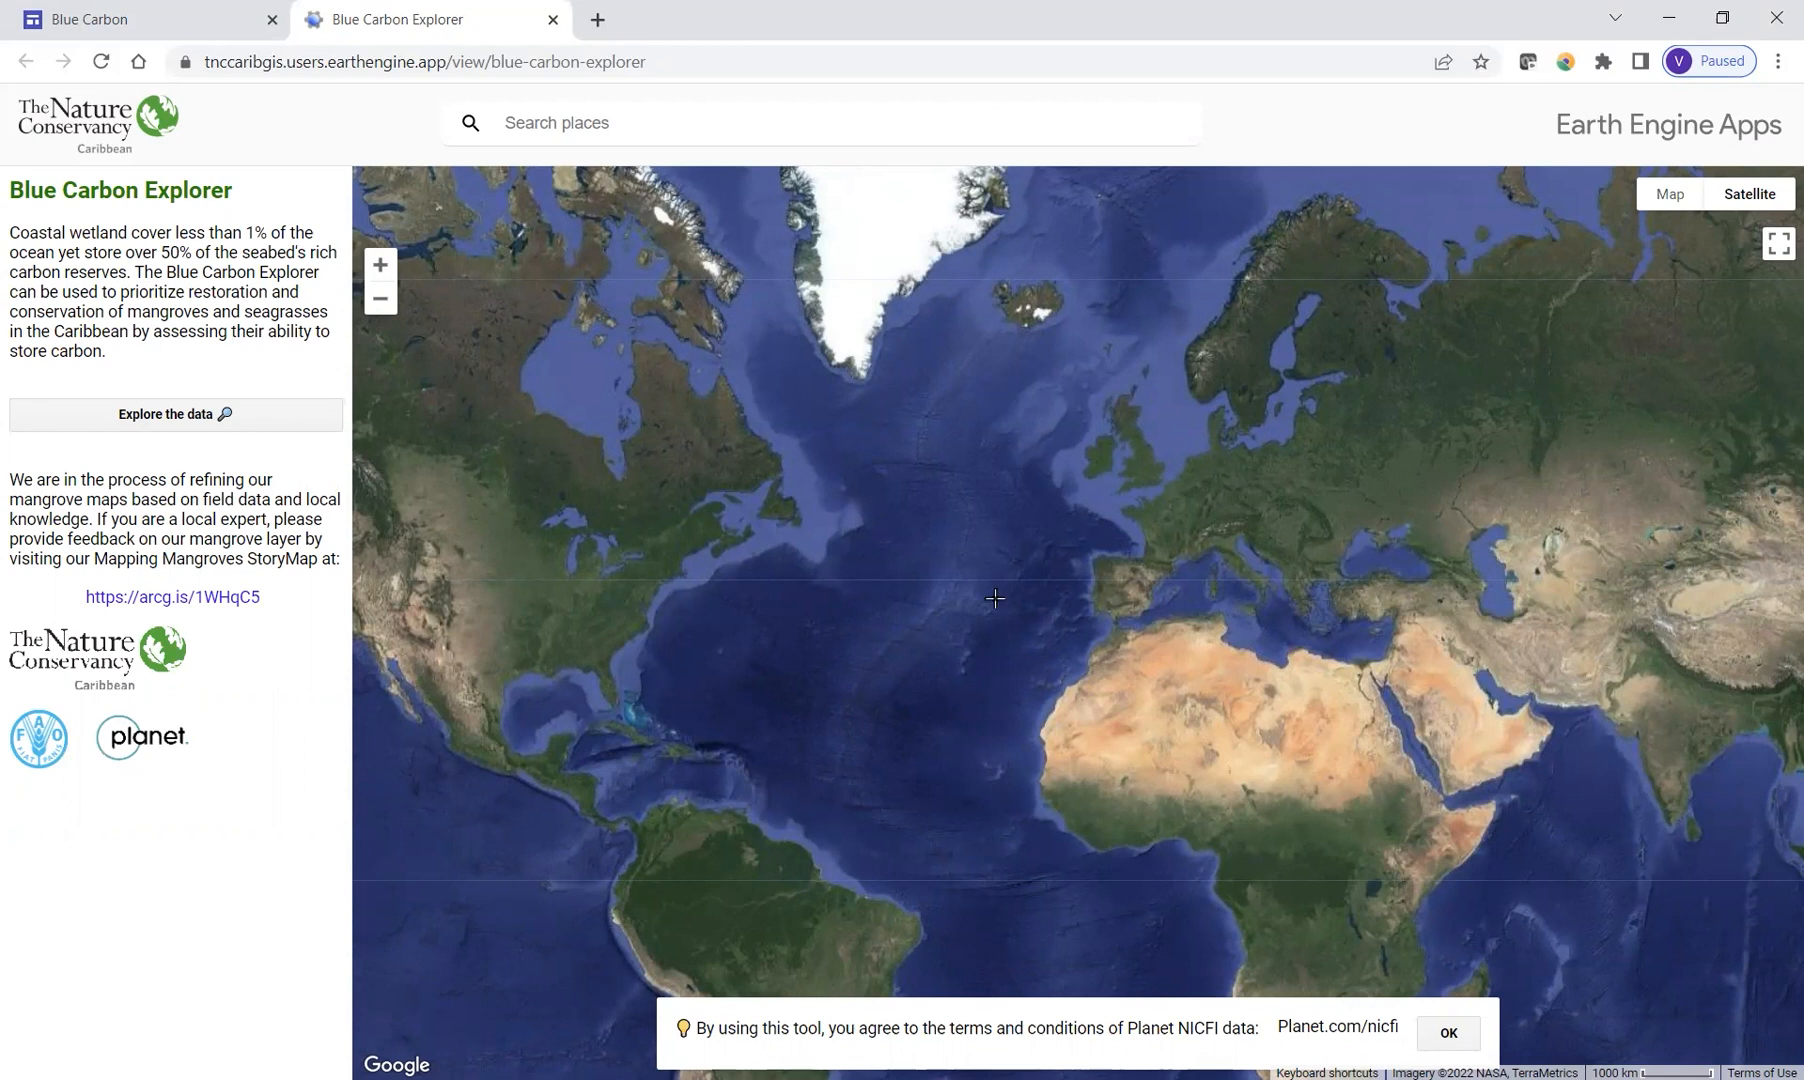
left_click(278, 417)
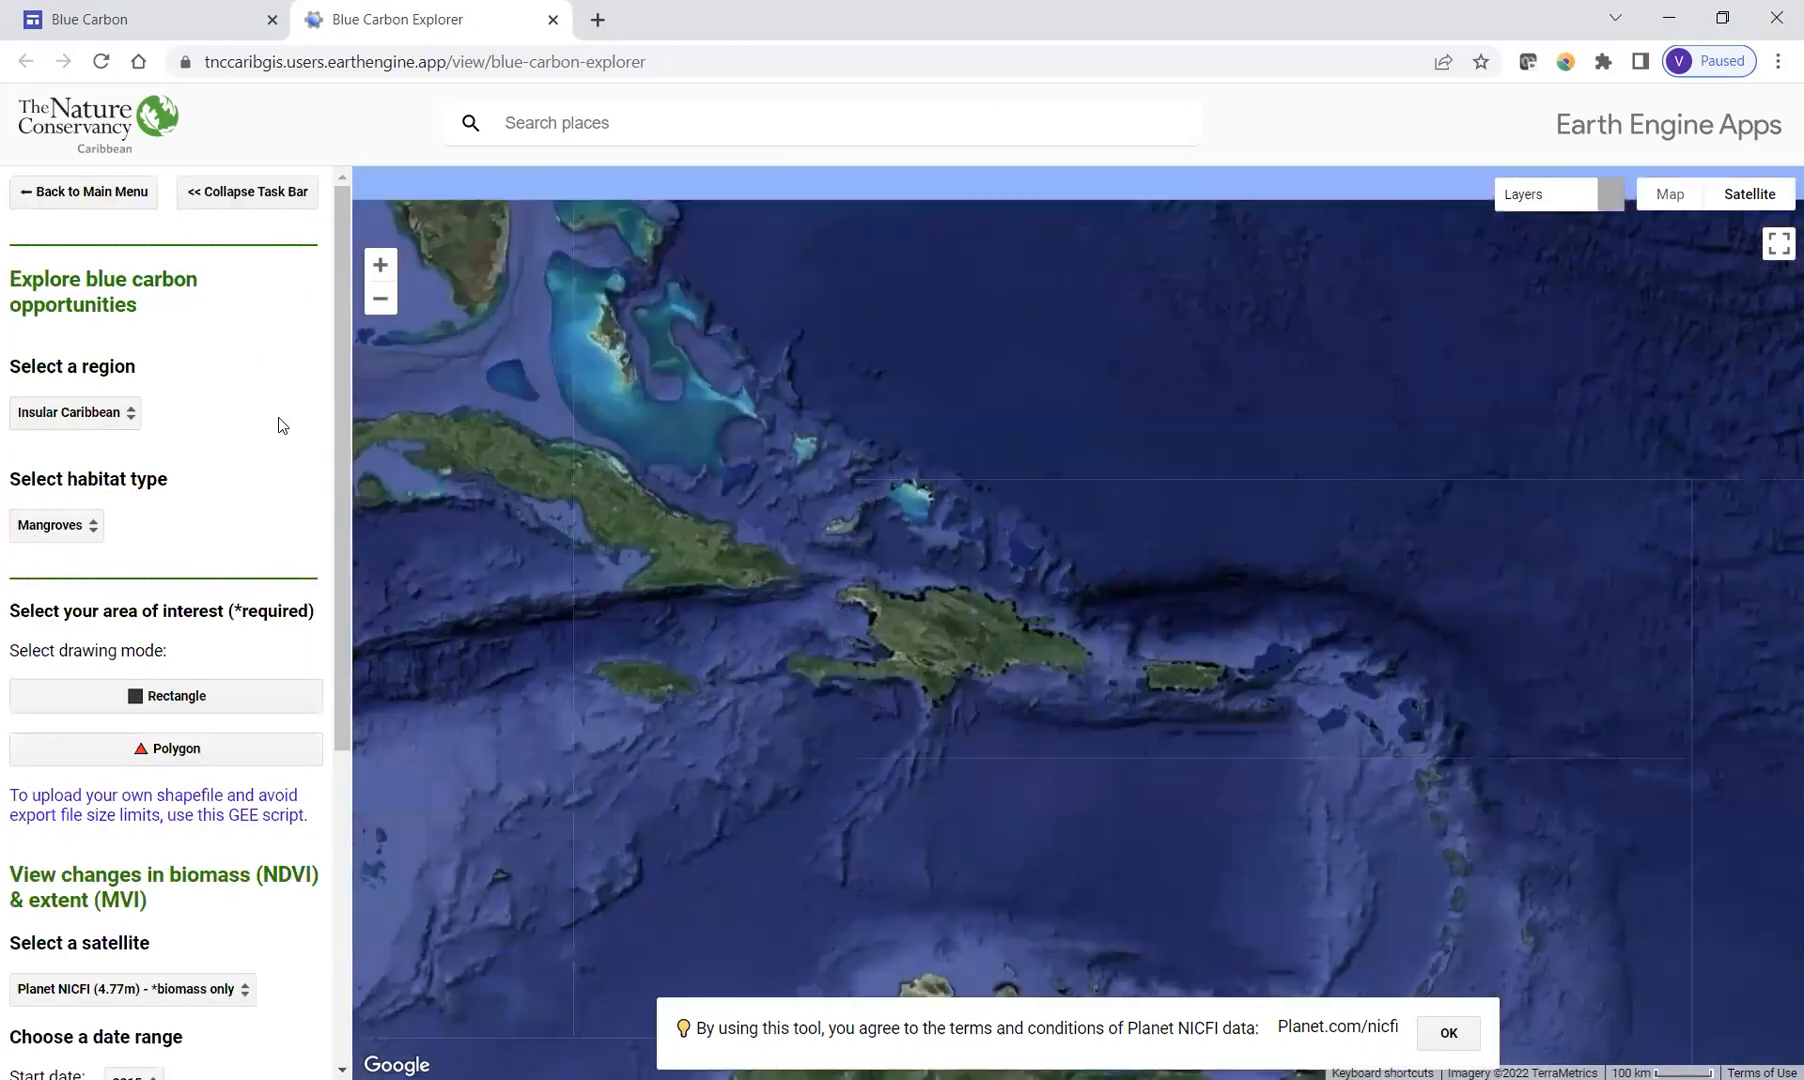
left_click(26, 415)
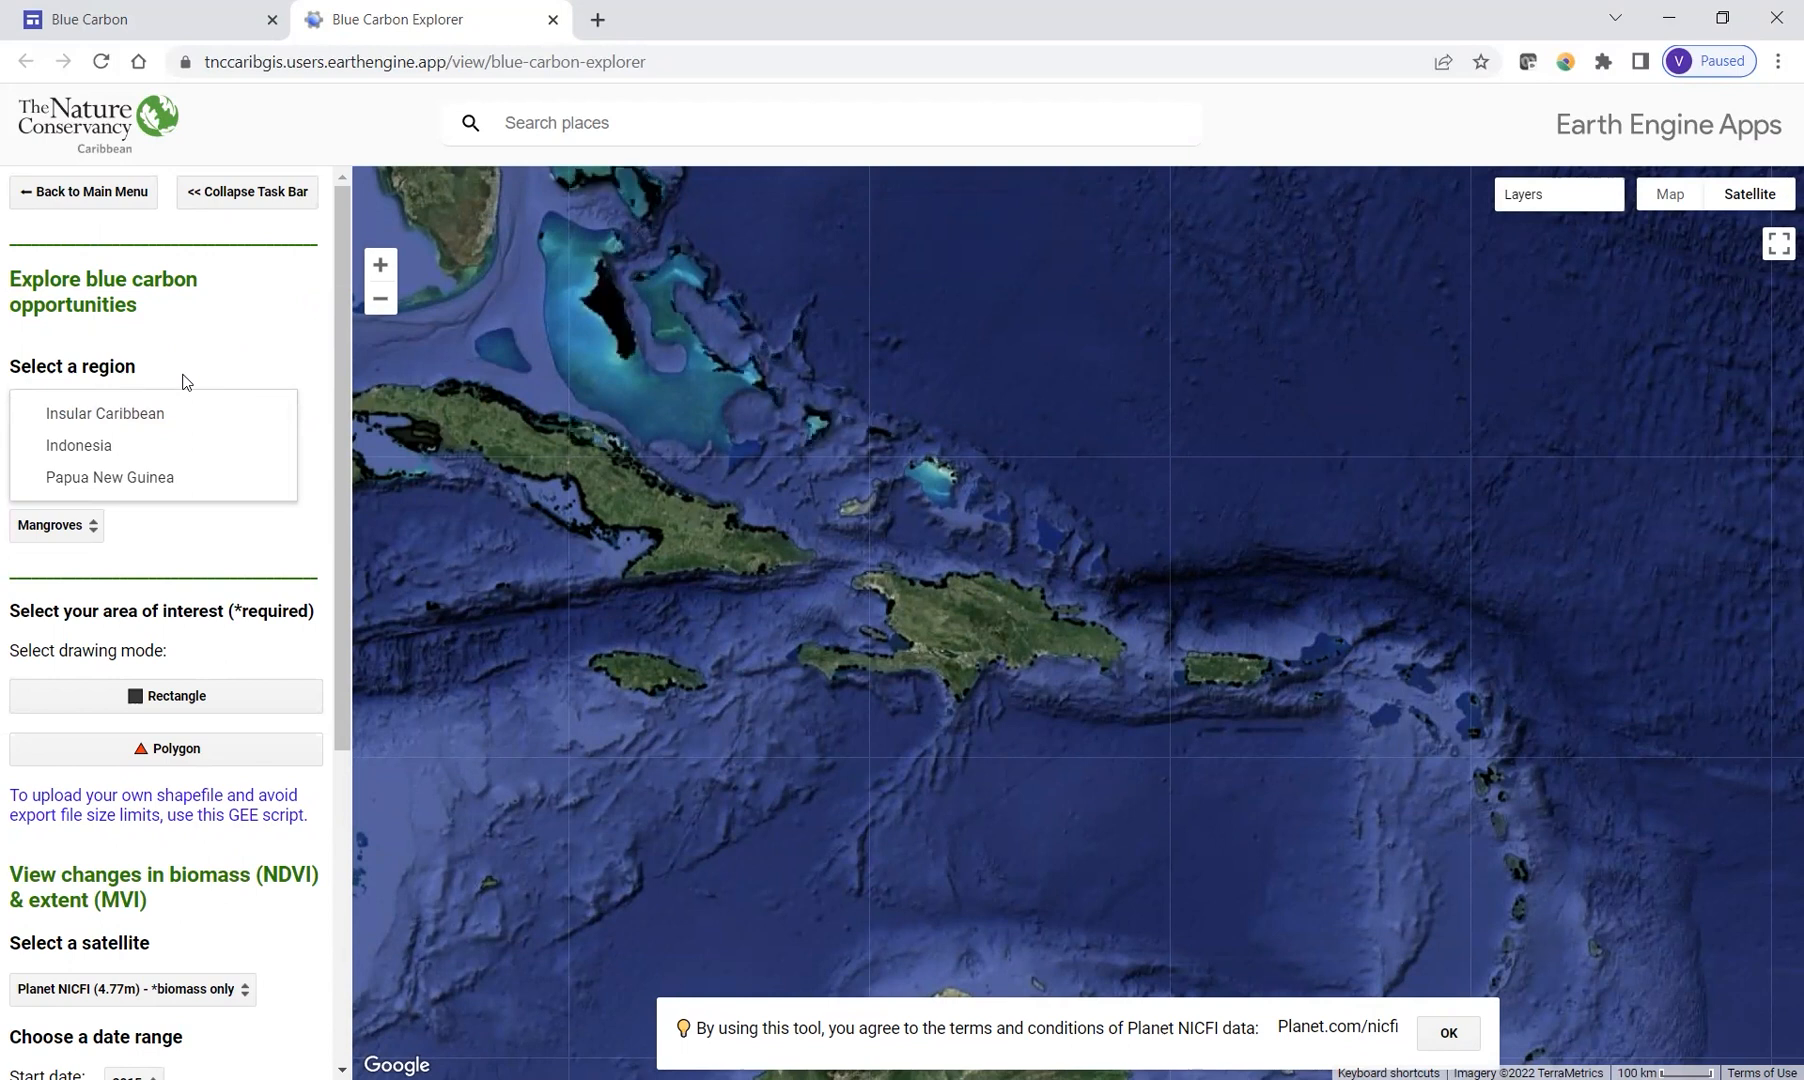
left_click(183, 381)
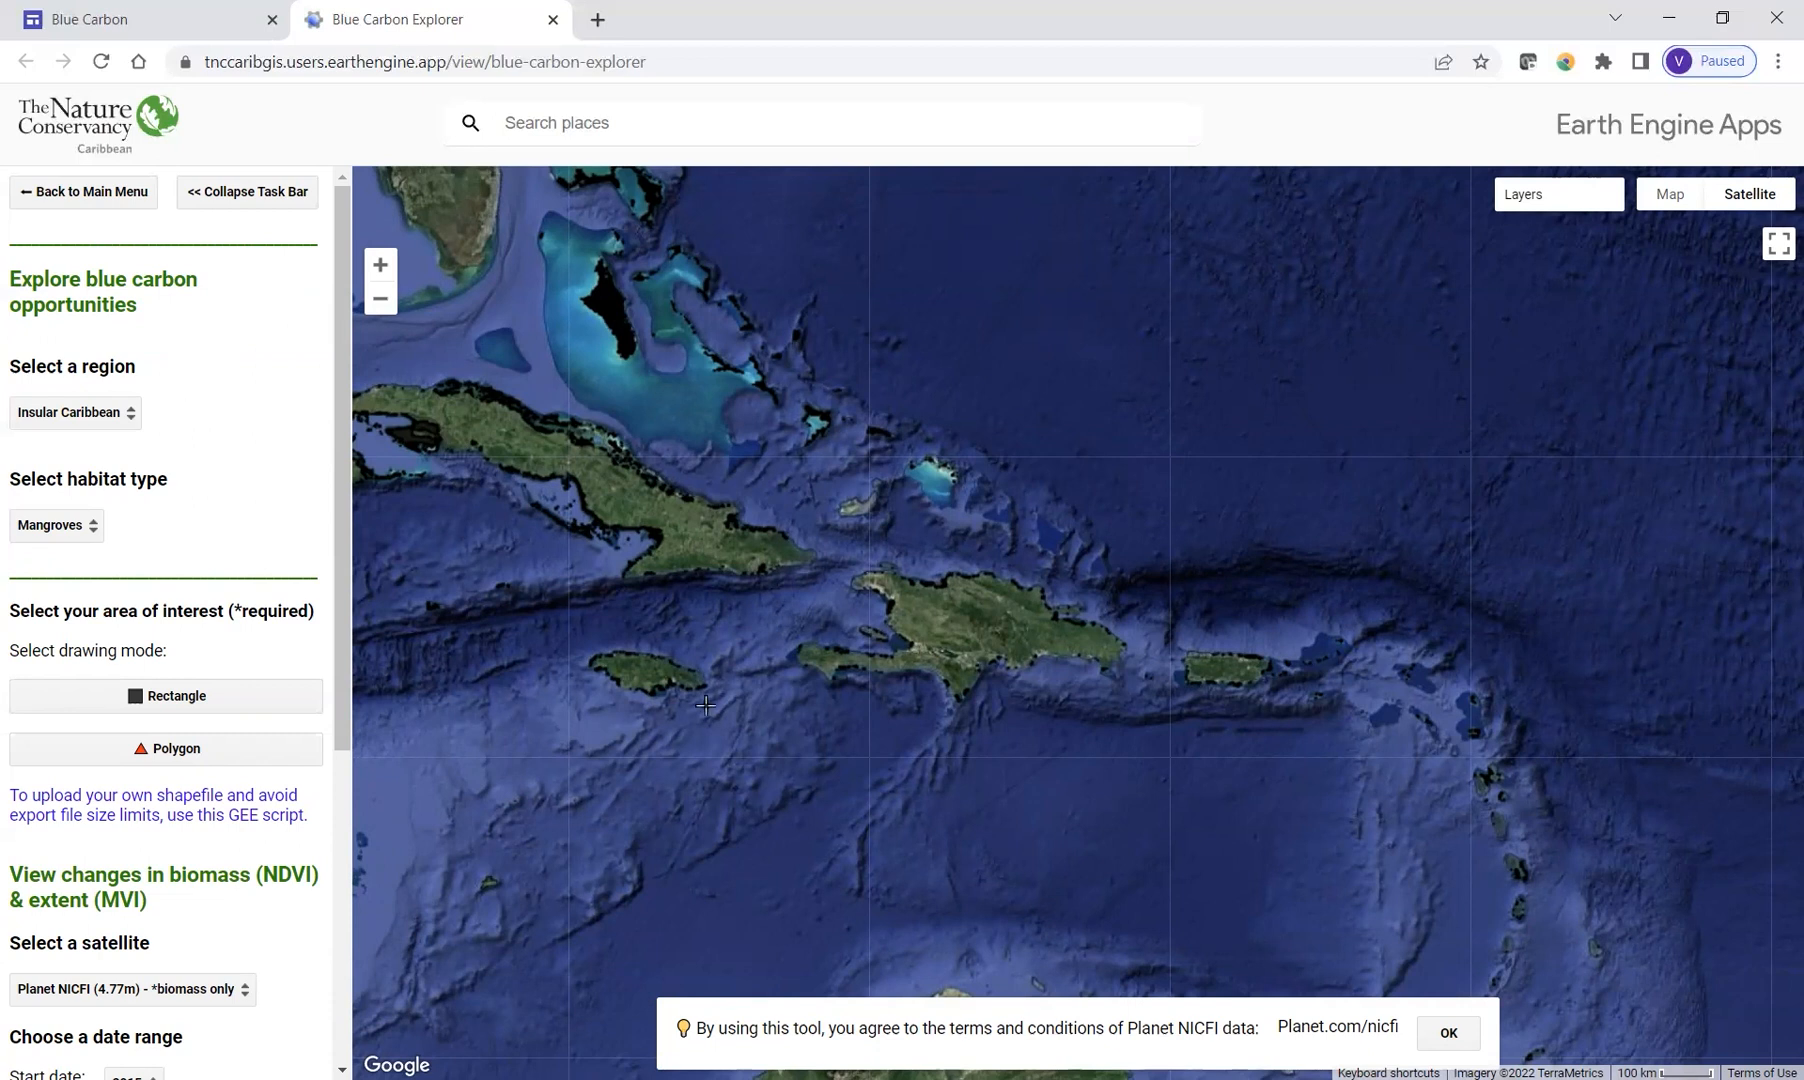
Draw a rectangular area of interest of about 844 million square meters around the bay on Jamaica's south coast and hide its overlay.
scroll(662, 696, "up", 2)
scroll(625, 668, "up", 1)
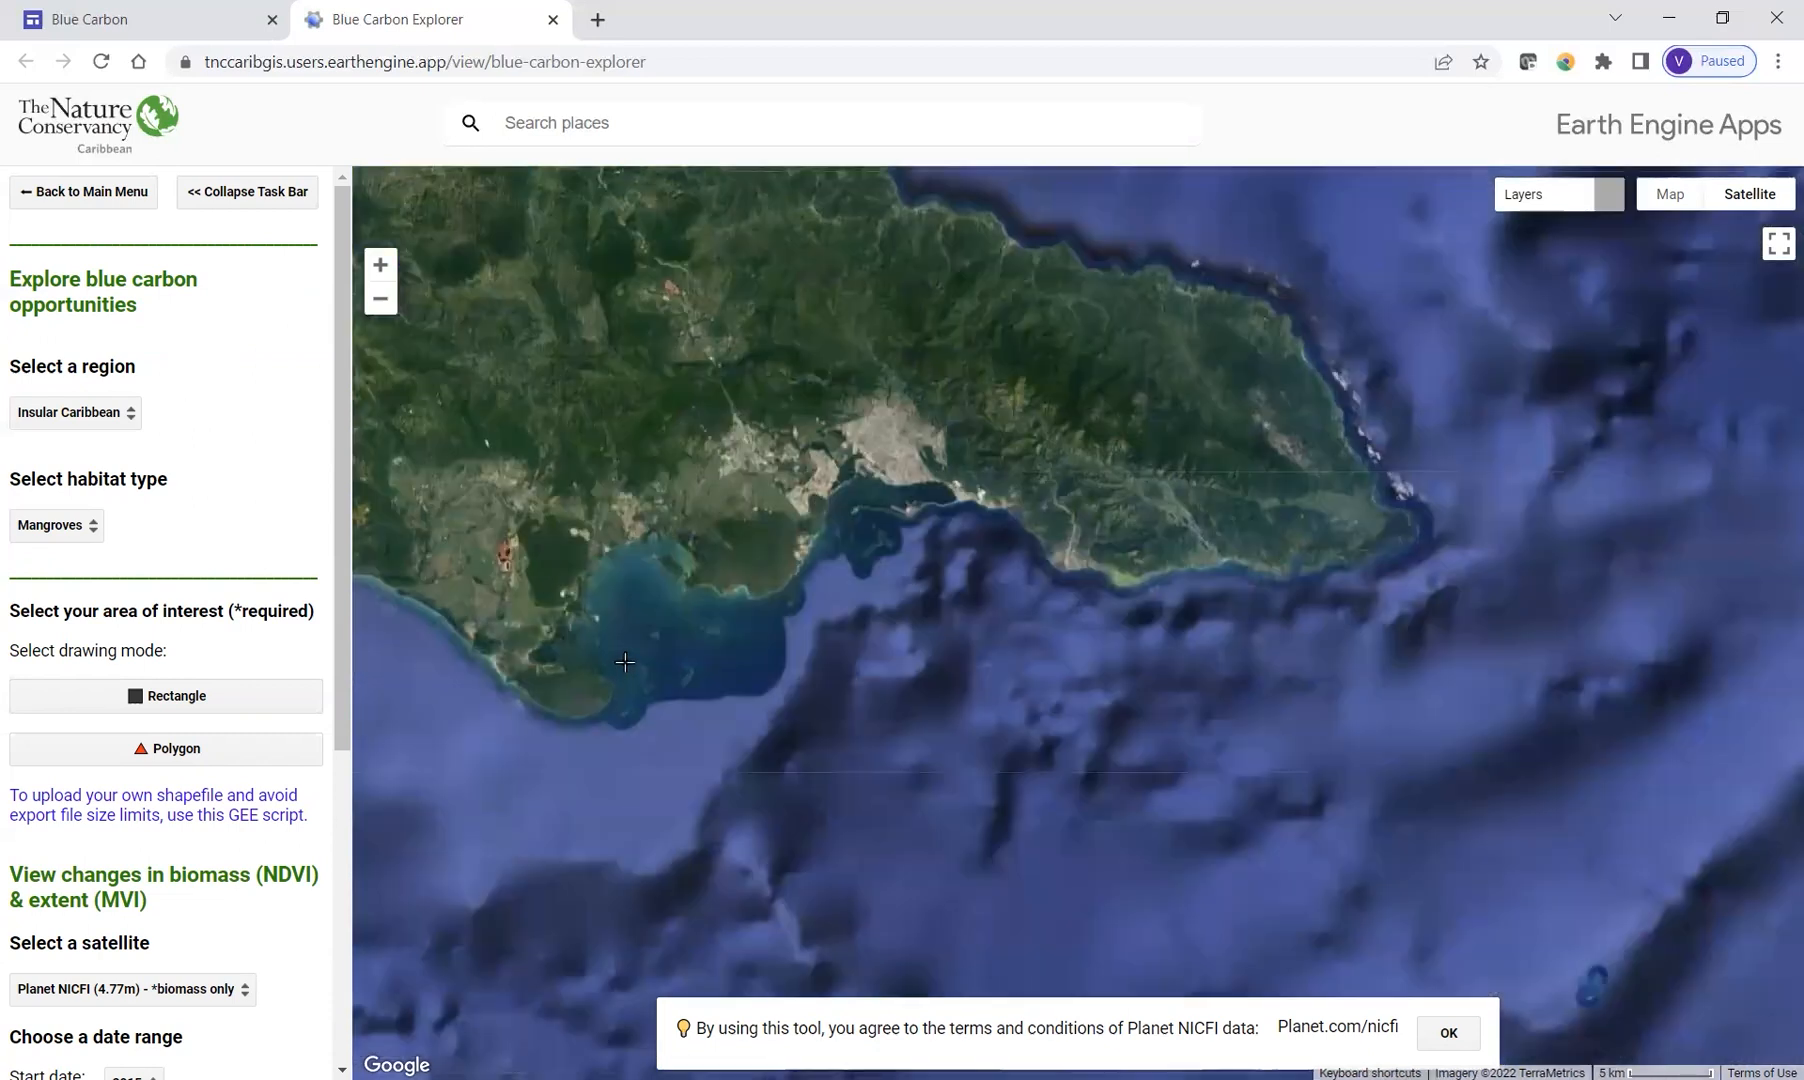
scroll(620, 554, "up", 1)
scroll(946, 660, "up", 1)
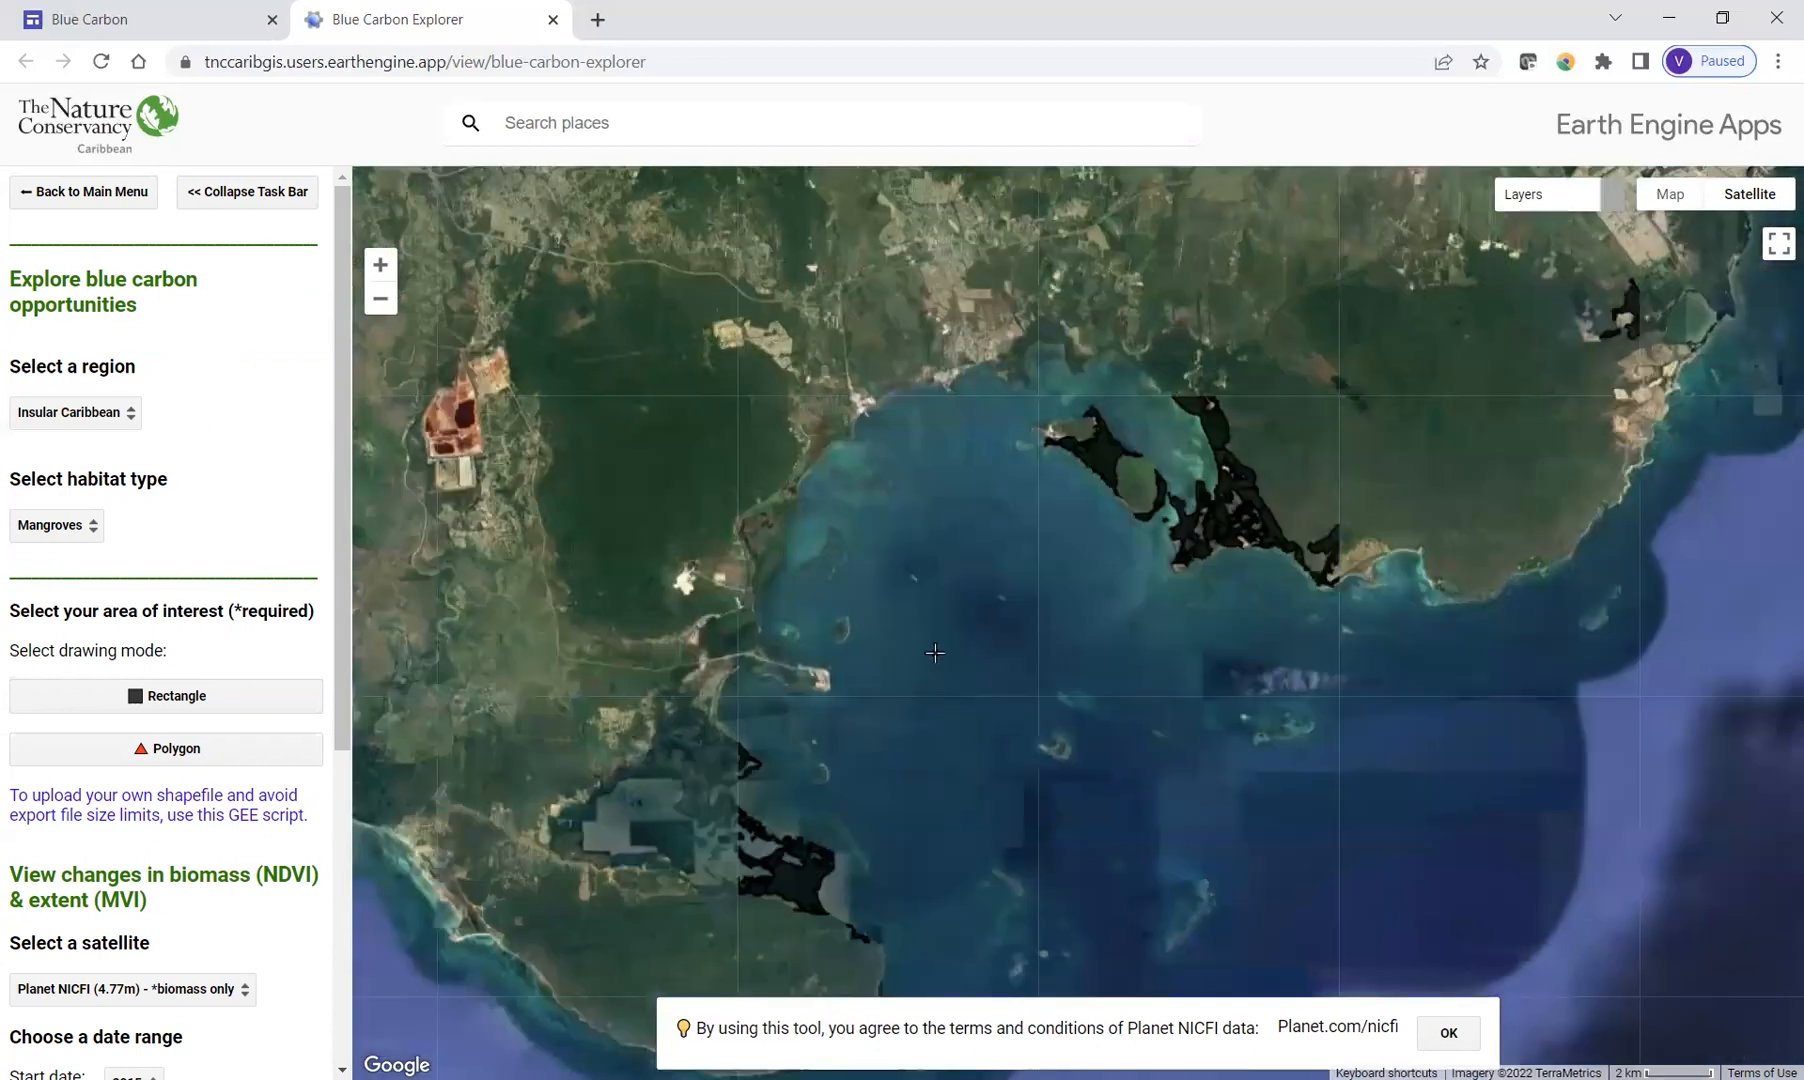
scroll(936, 648, "up", 1)
scroll(160, 608, "down", 3)
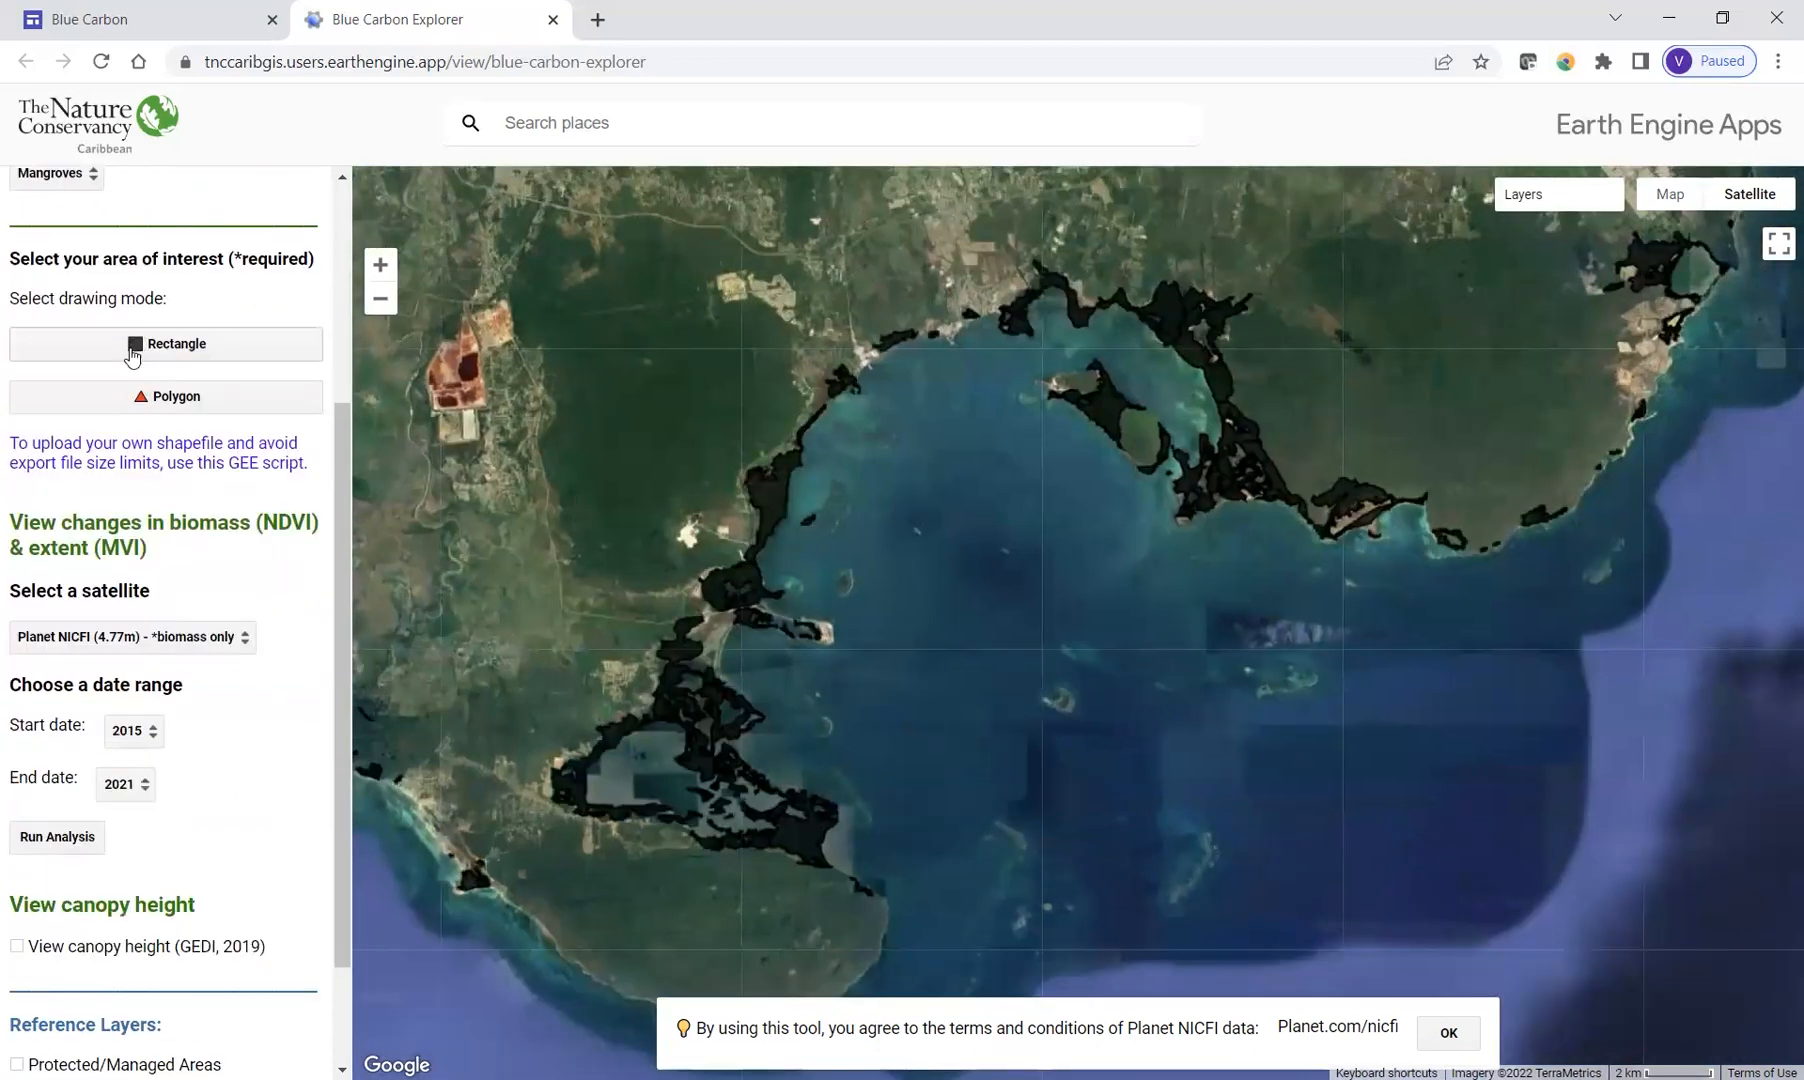
left_click(180, 345)
mouse_move(467, 217)
left_mouse_down()
mouse_move(1359, 795)
mouse_move(1592, 1003)
left_mouse_up()
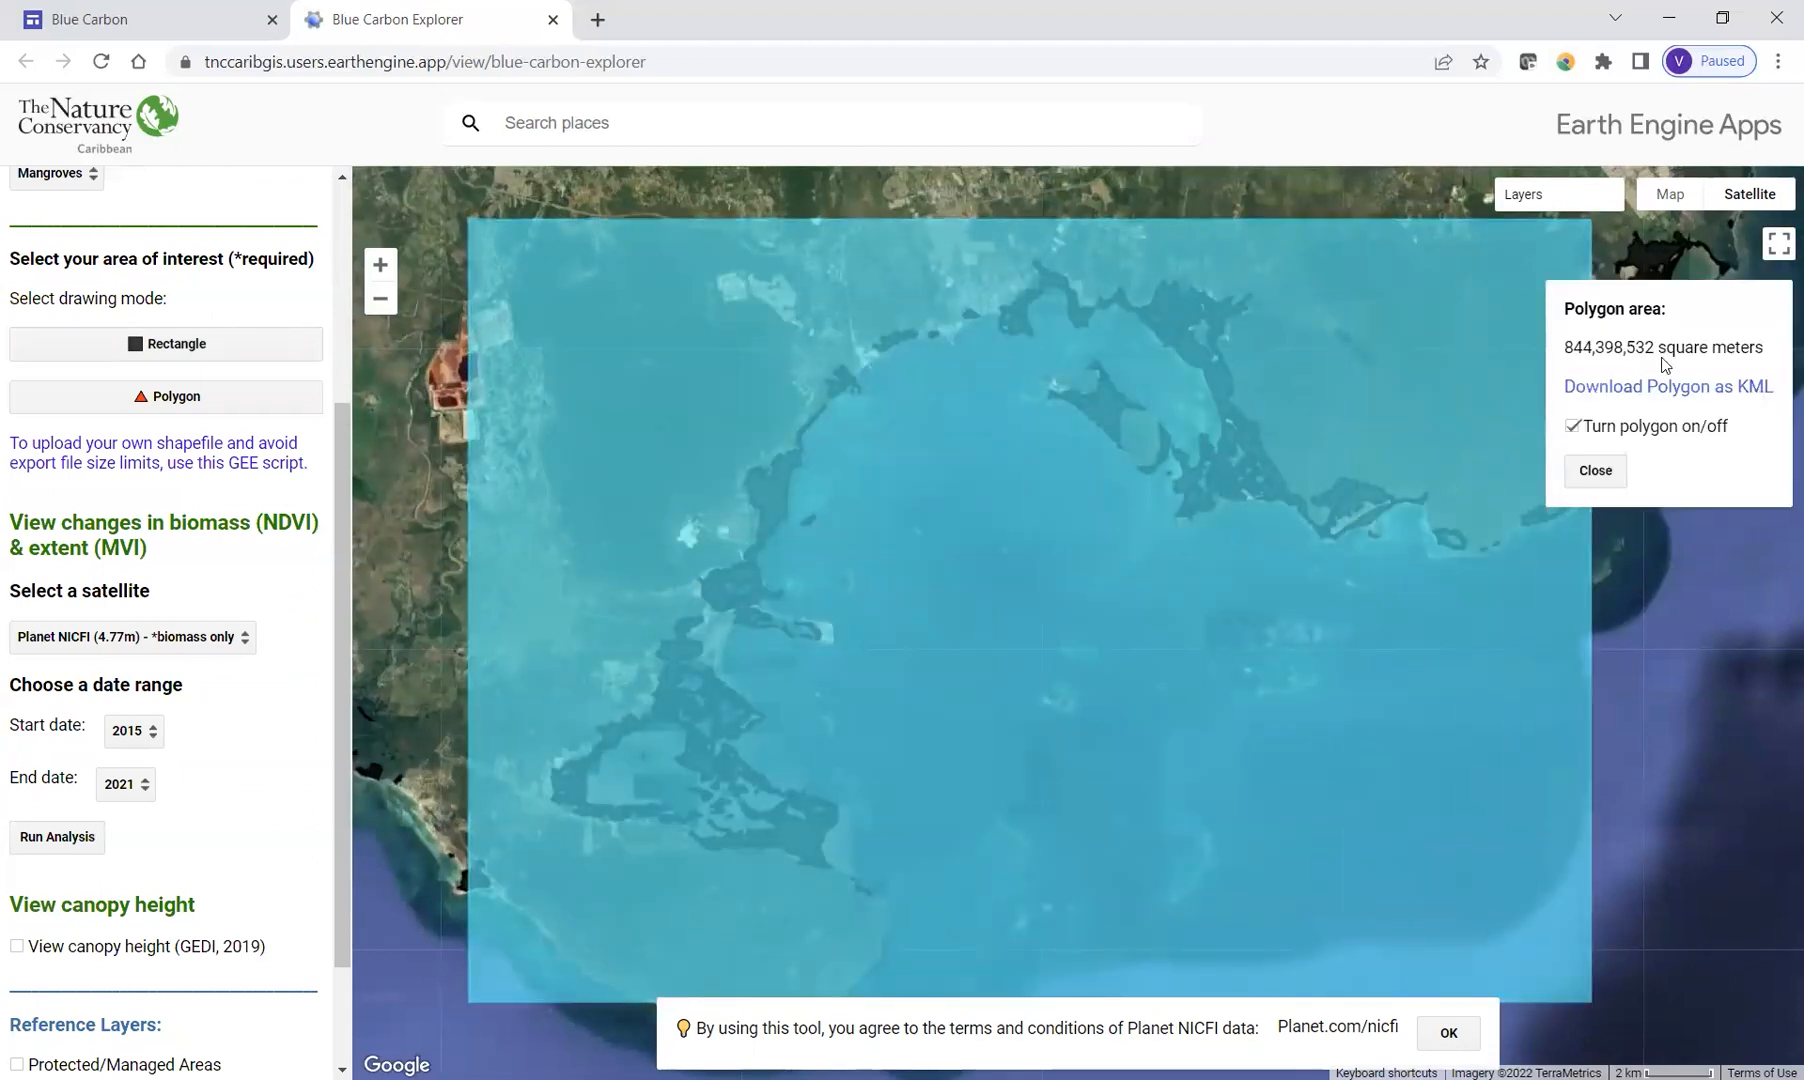
left_click(1601, 428)
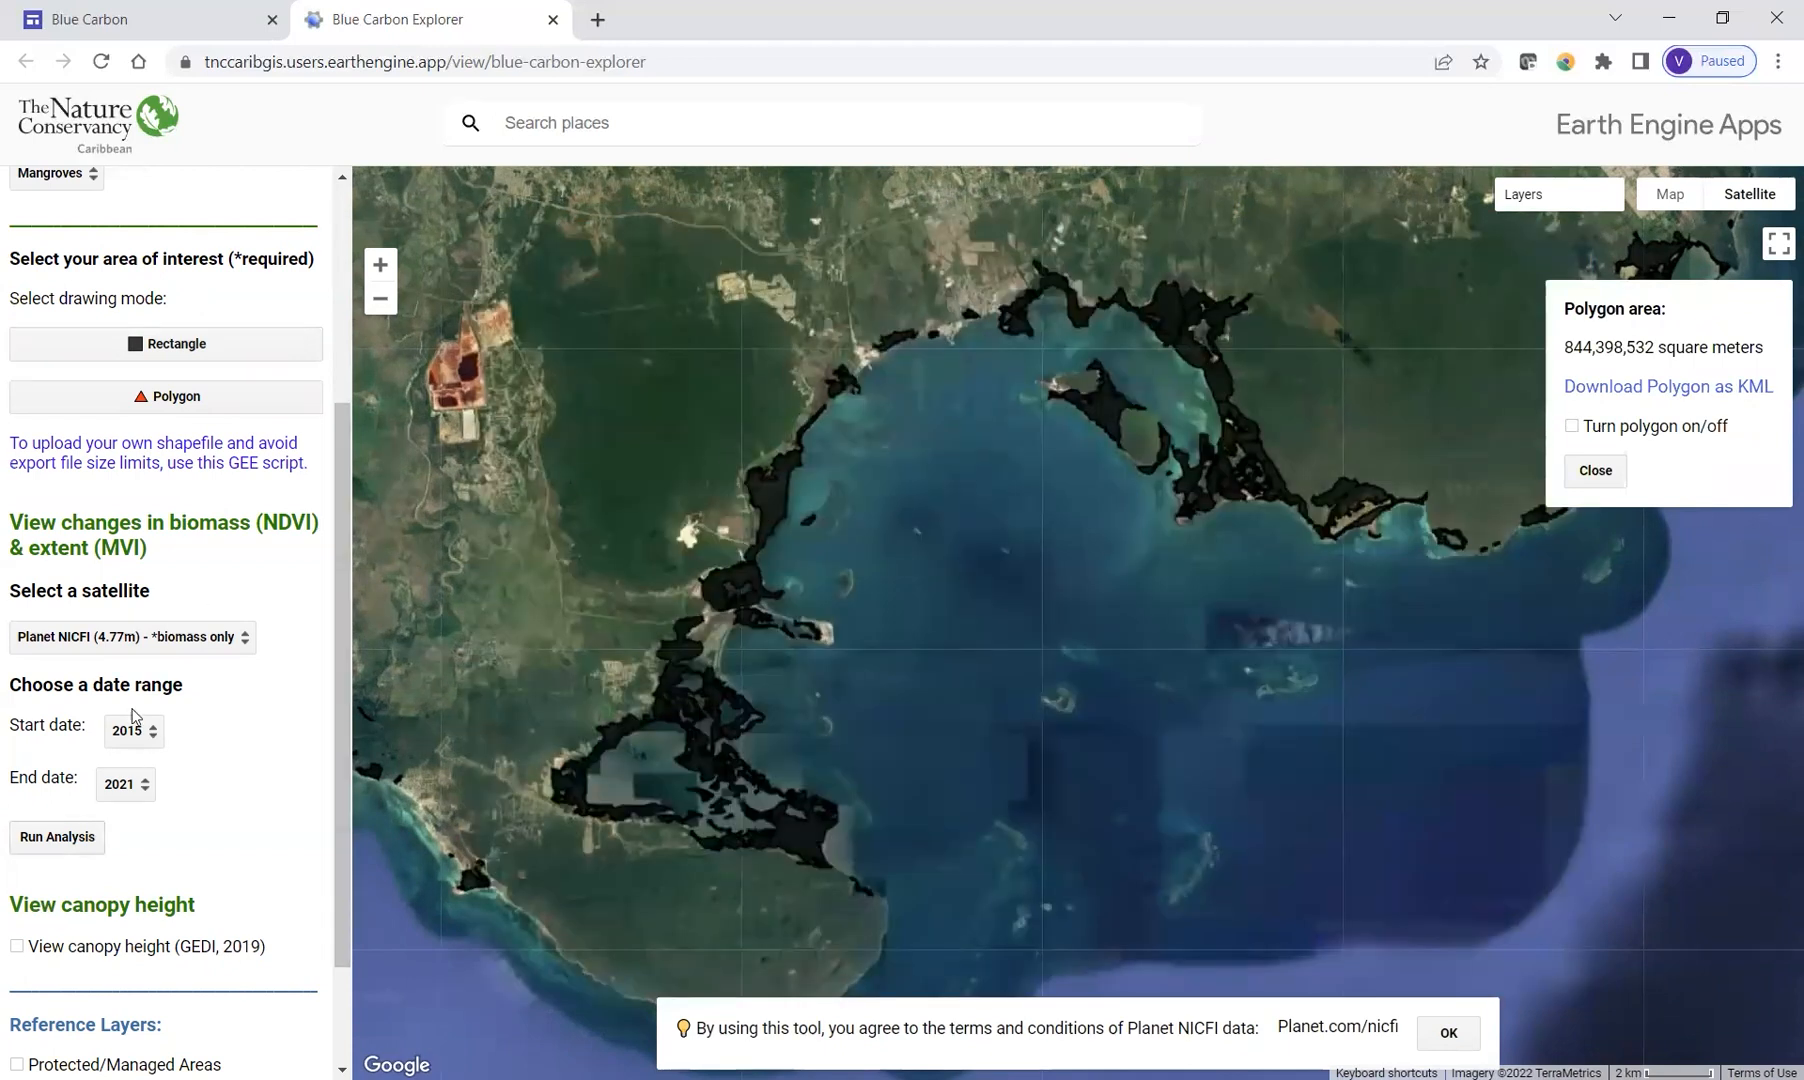
Run the biomass change analysis with Planet NICFI (4.77m) imagery for 2015 to 2021.
left_click(130, 642)
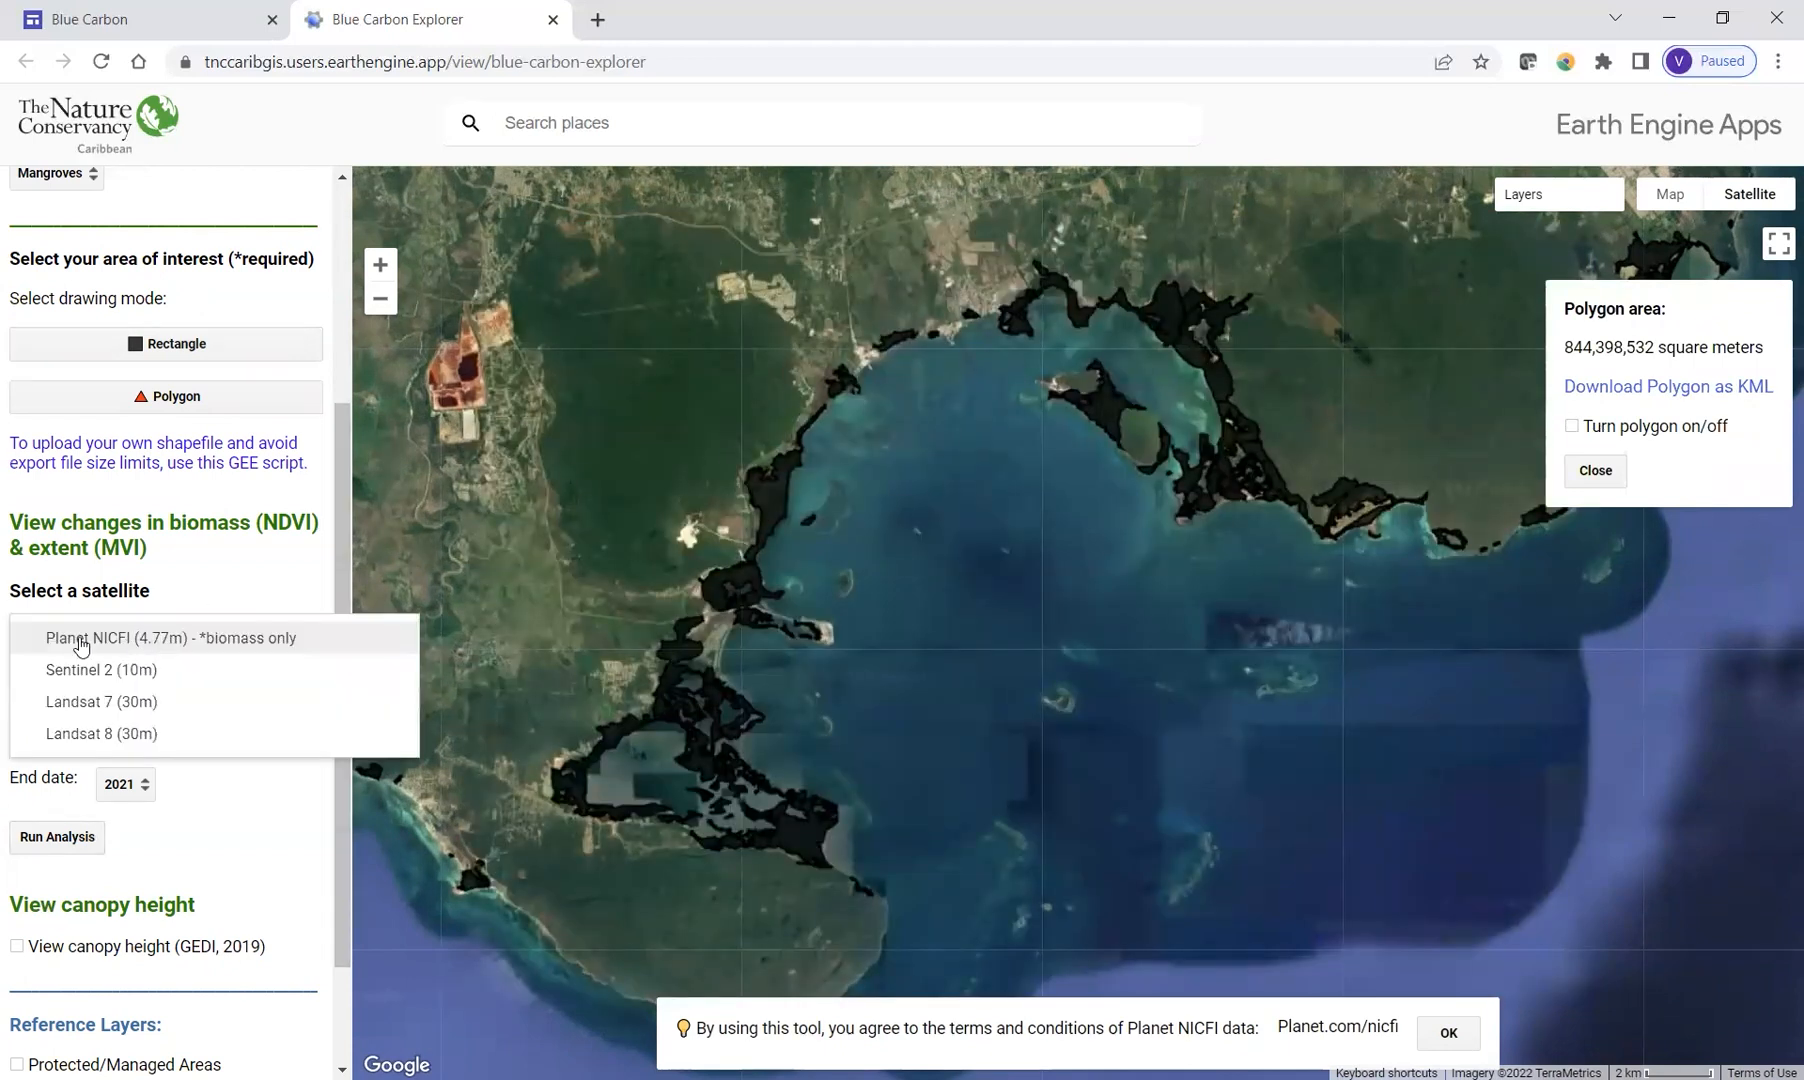
left_click(132, 643)
left_click(138, 742)
left_click(140, 745)
left_click(125, 786)
left_click(134, 790)
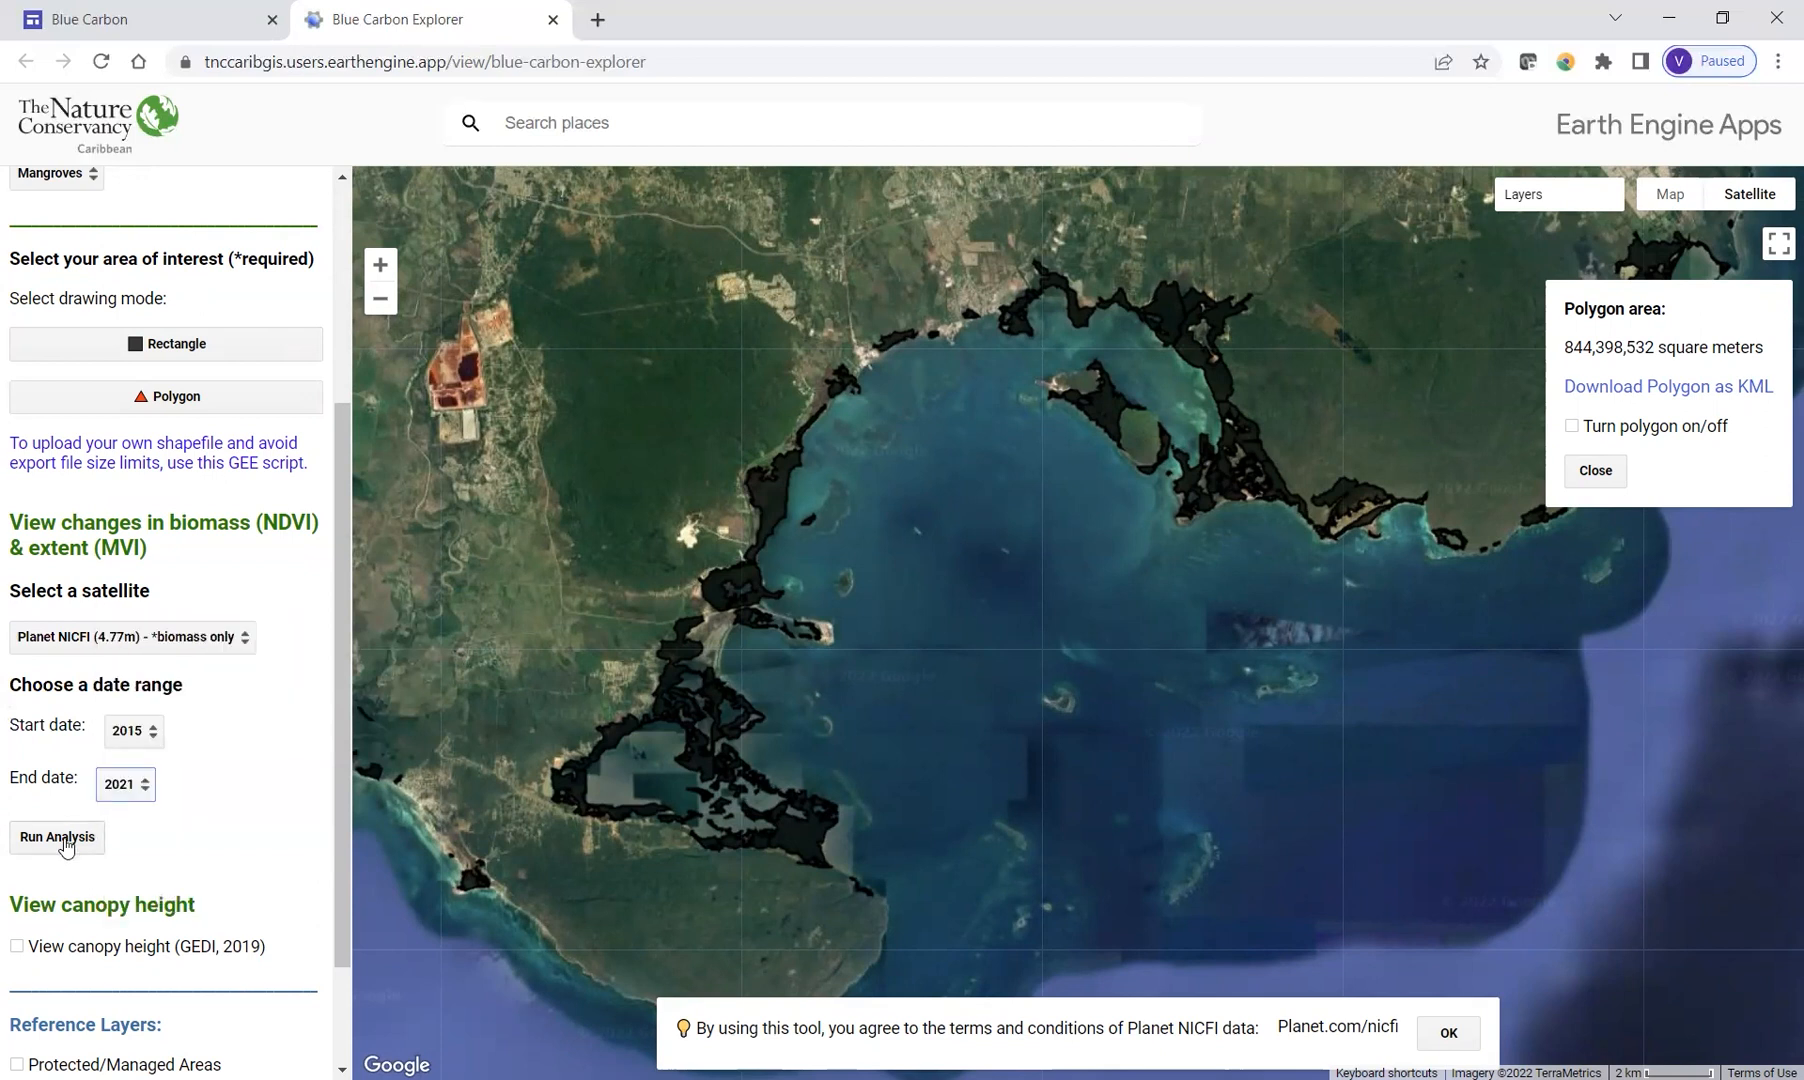
left_click(62, 840)
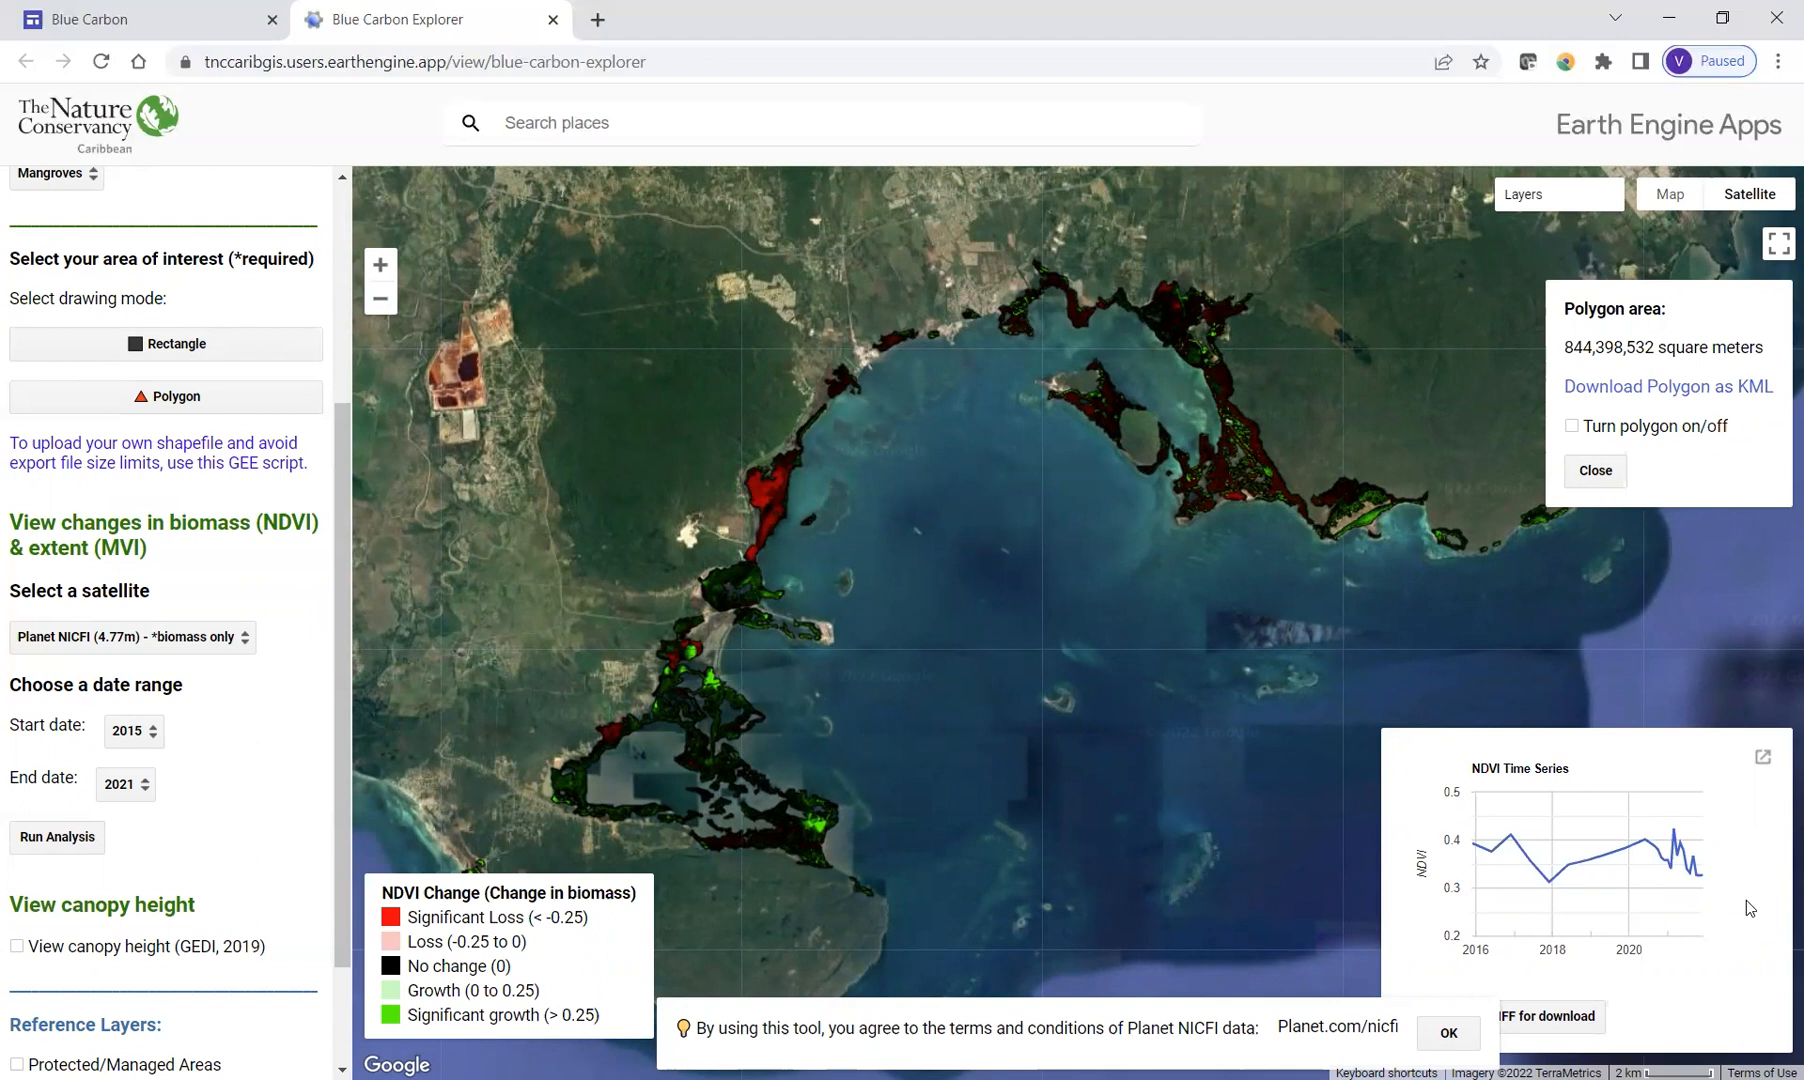
View the canopy height, Protected/Managed Areas and Benthic Habitats layers one at a time, hiding each again after viewing.
left_click(16, 947)
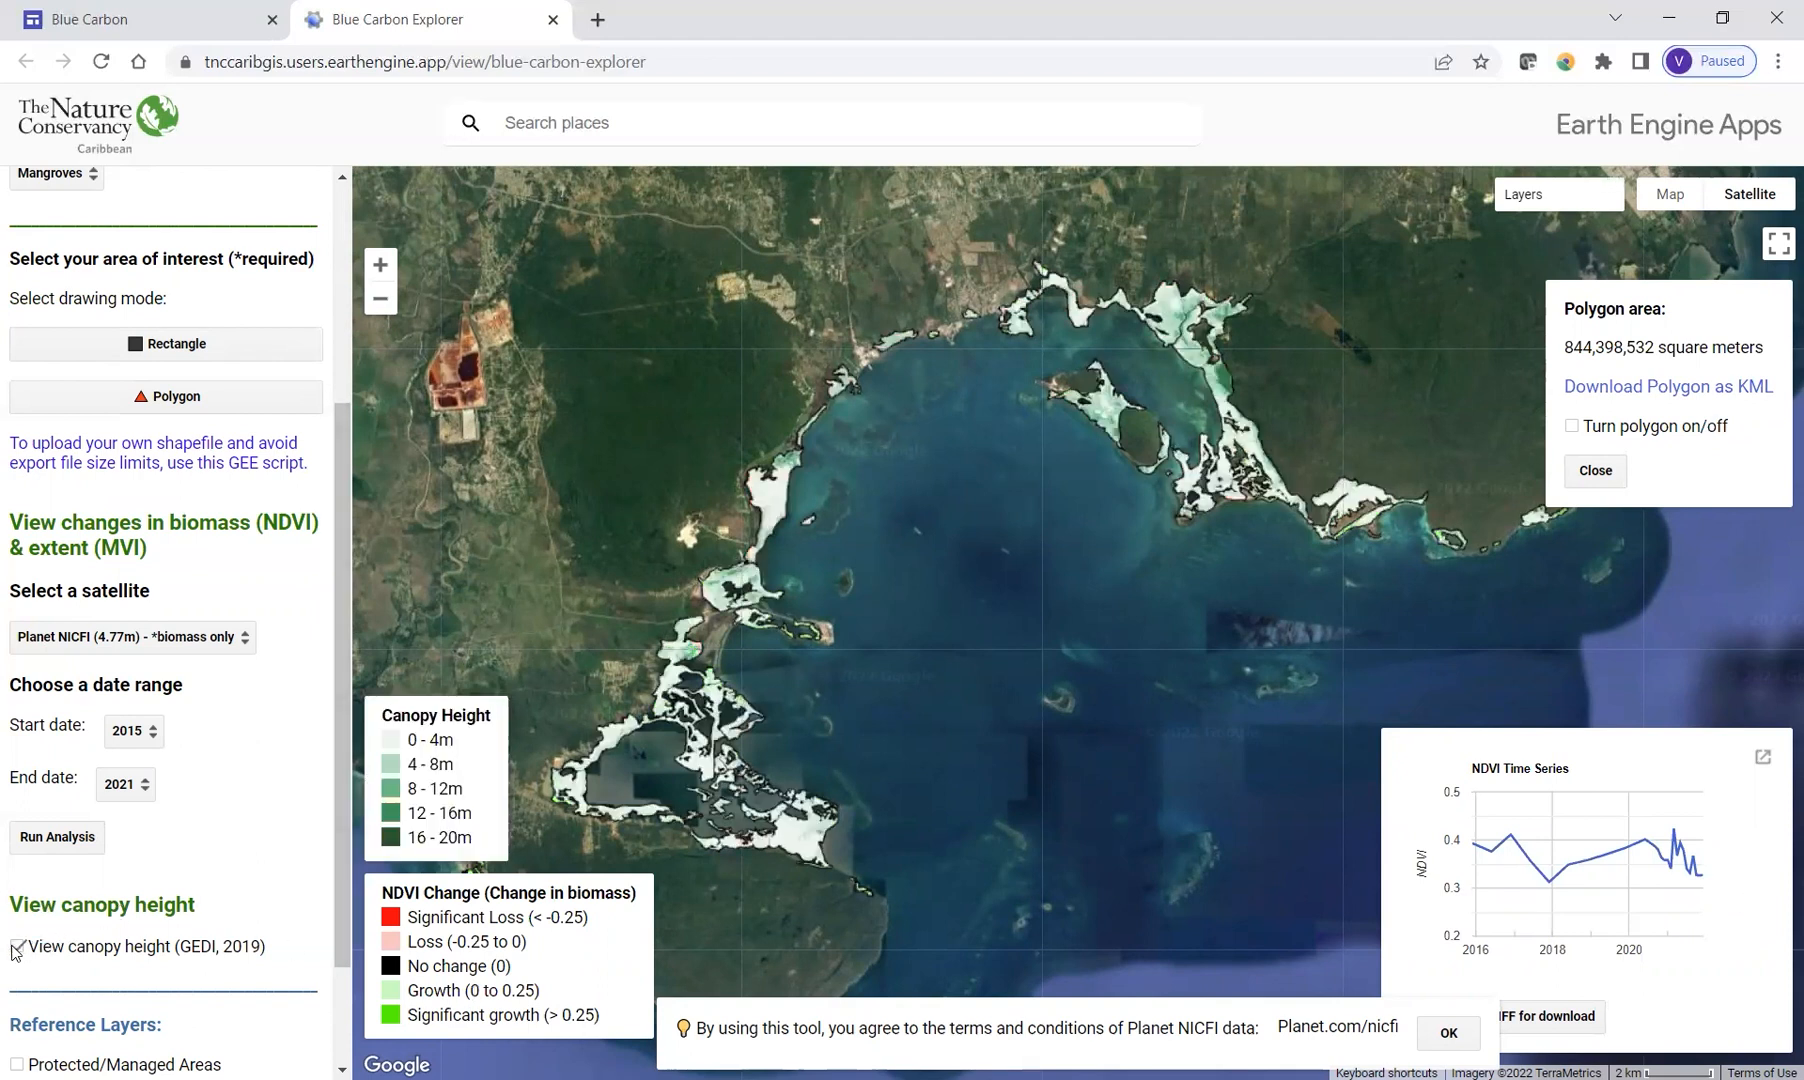
left_click(16, 947)
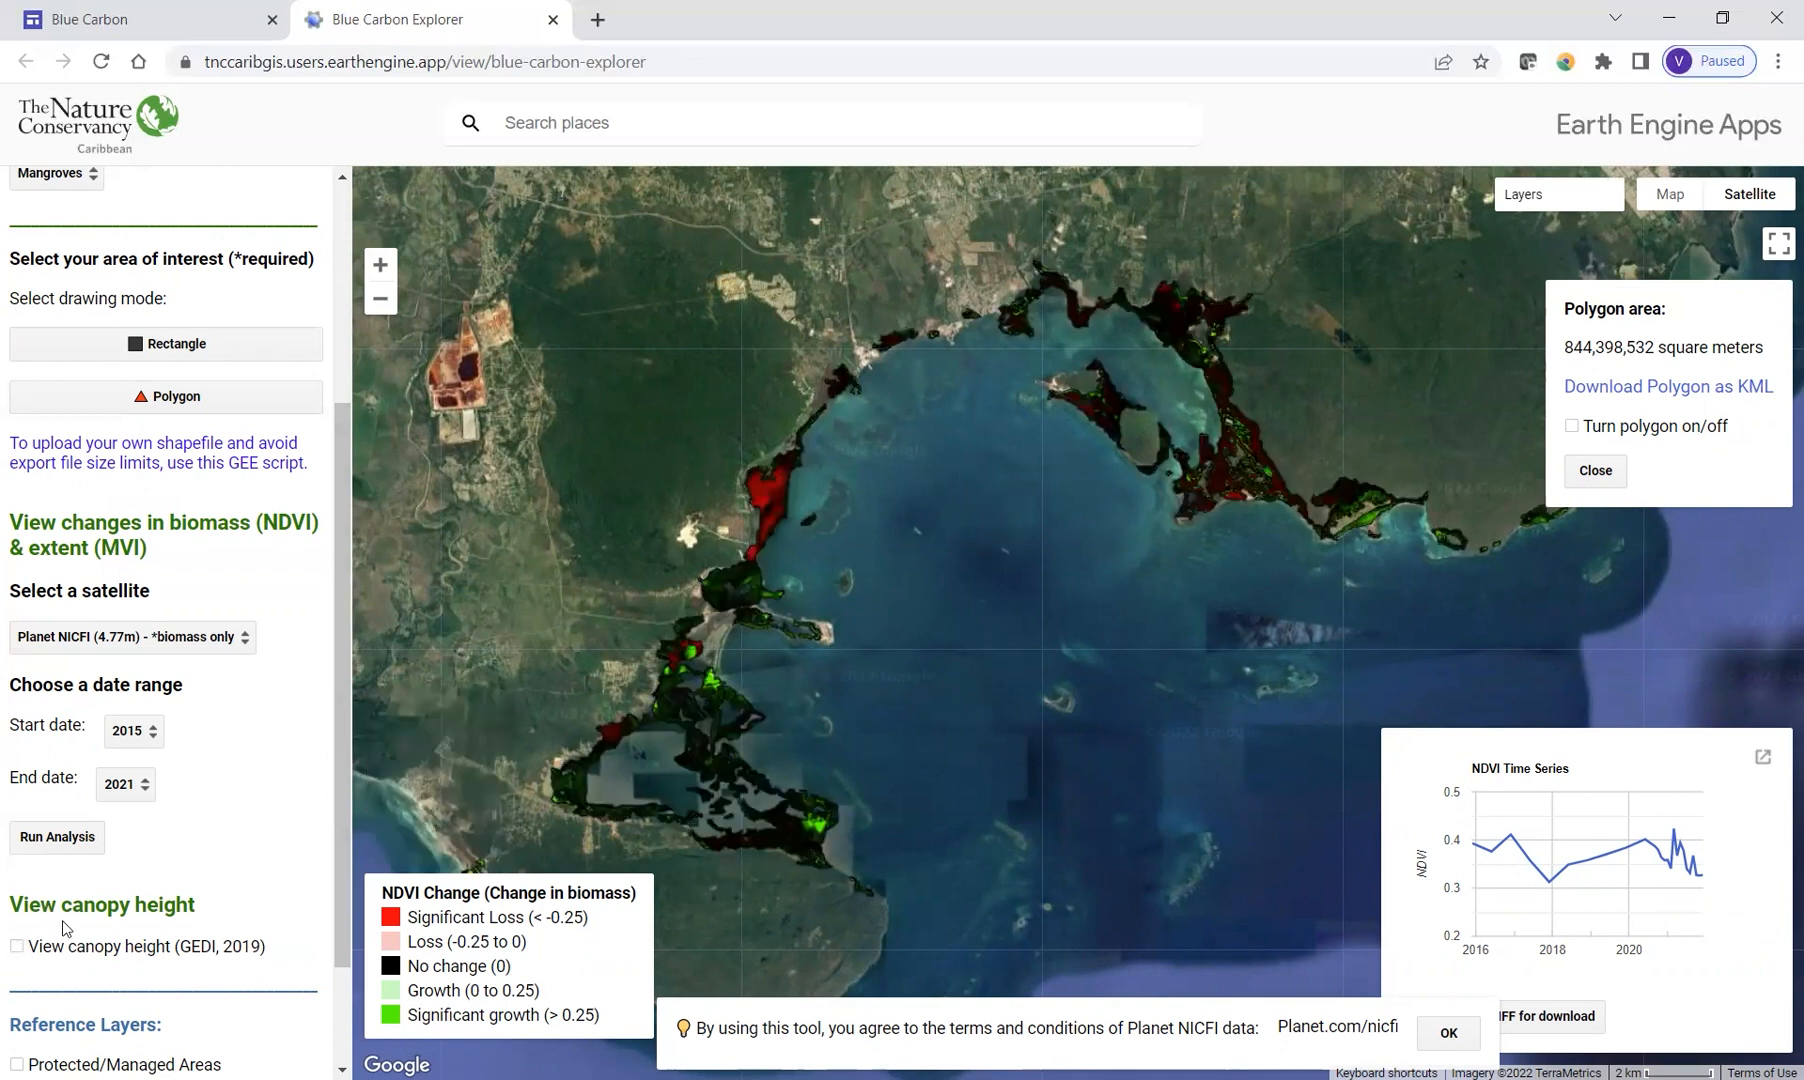
scroll(66, 930, "down", 1)
left_click(58, 948)
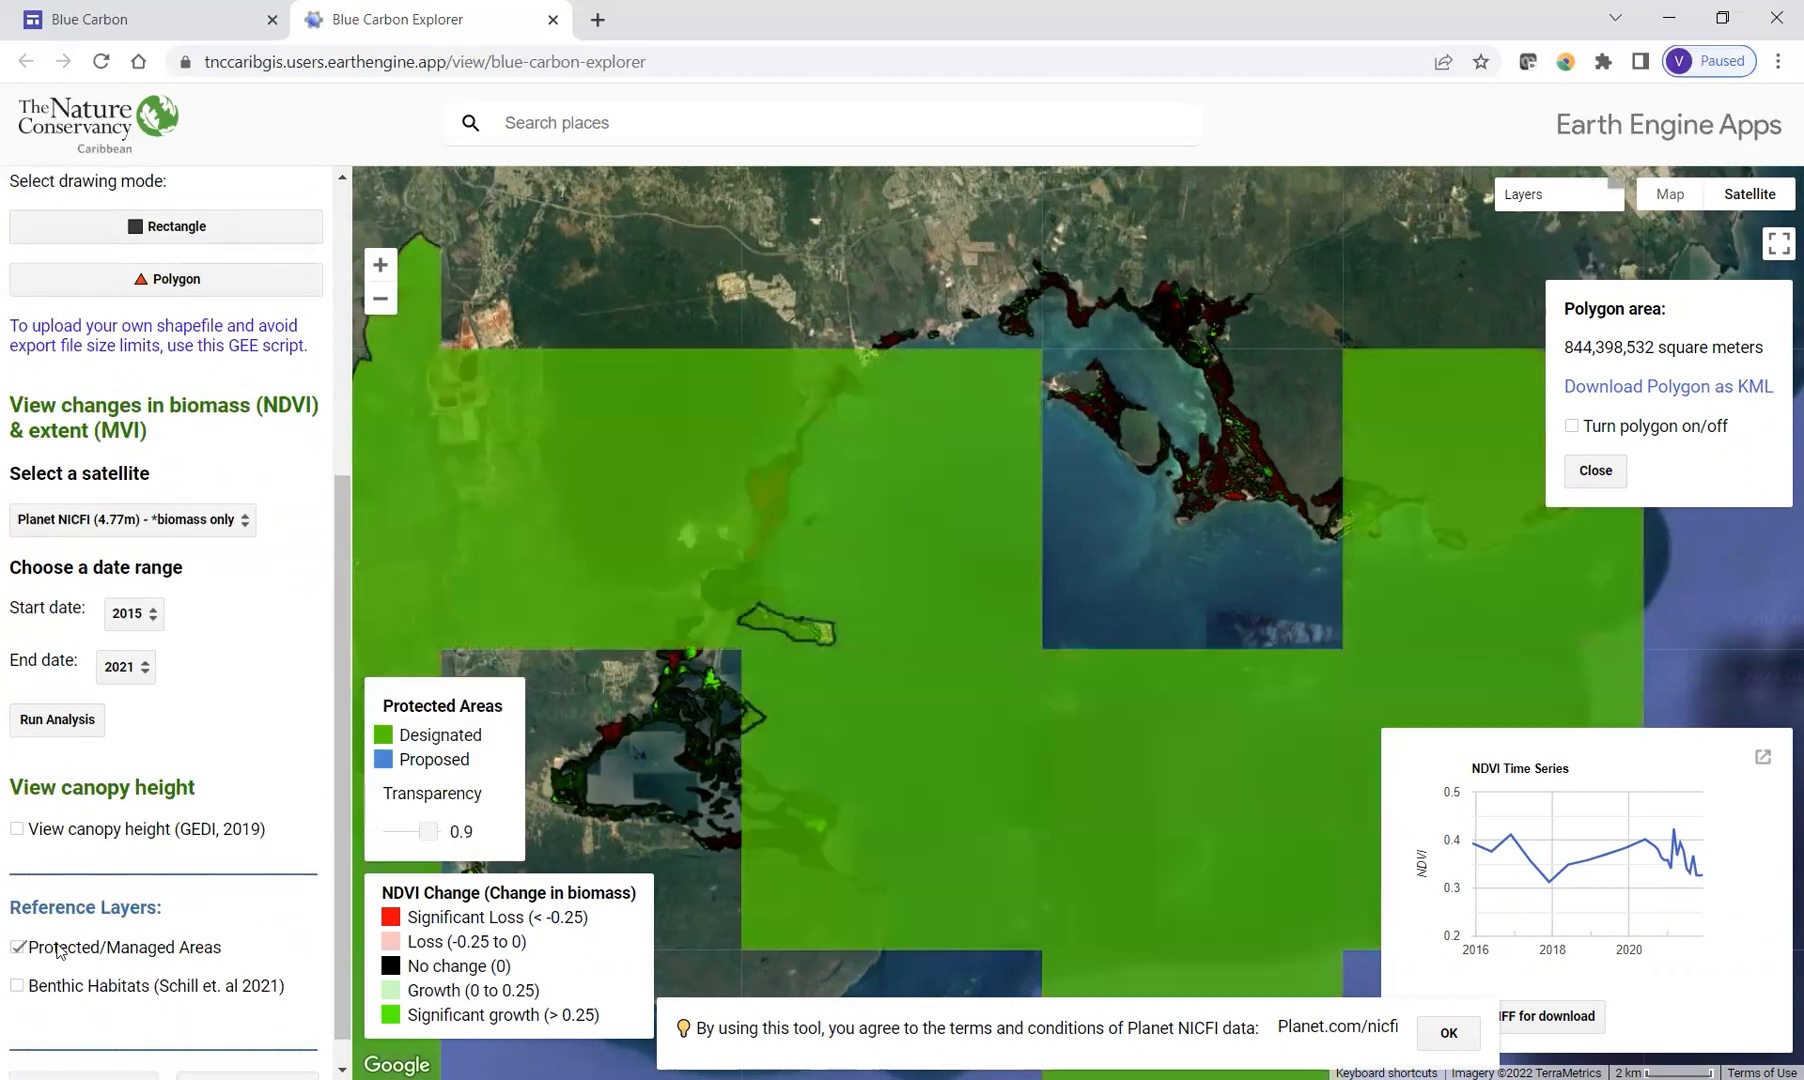
left_click(58, 948)
left_click(57, 994)
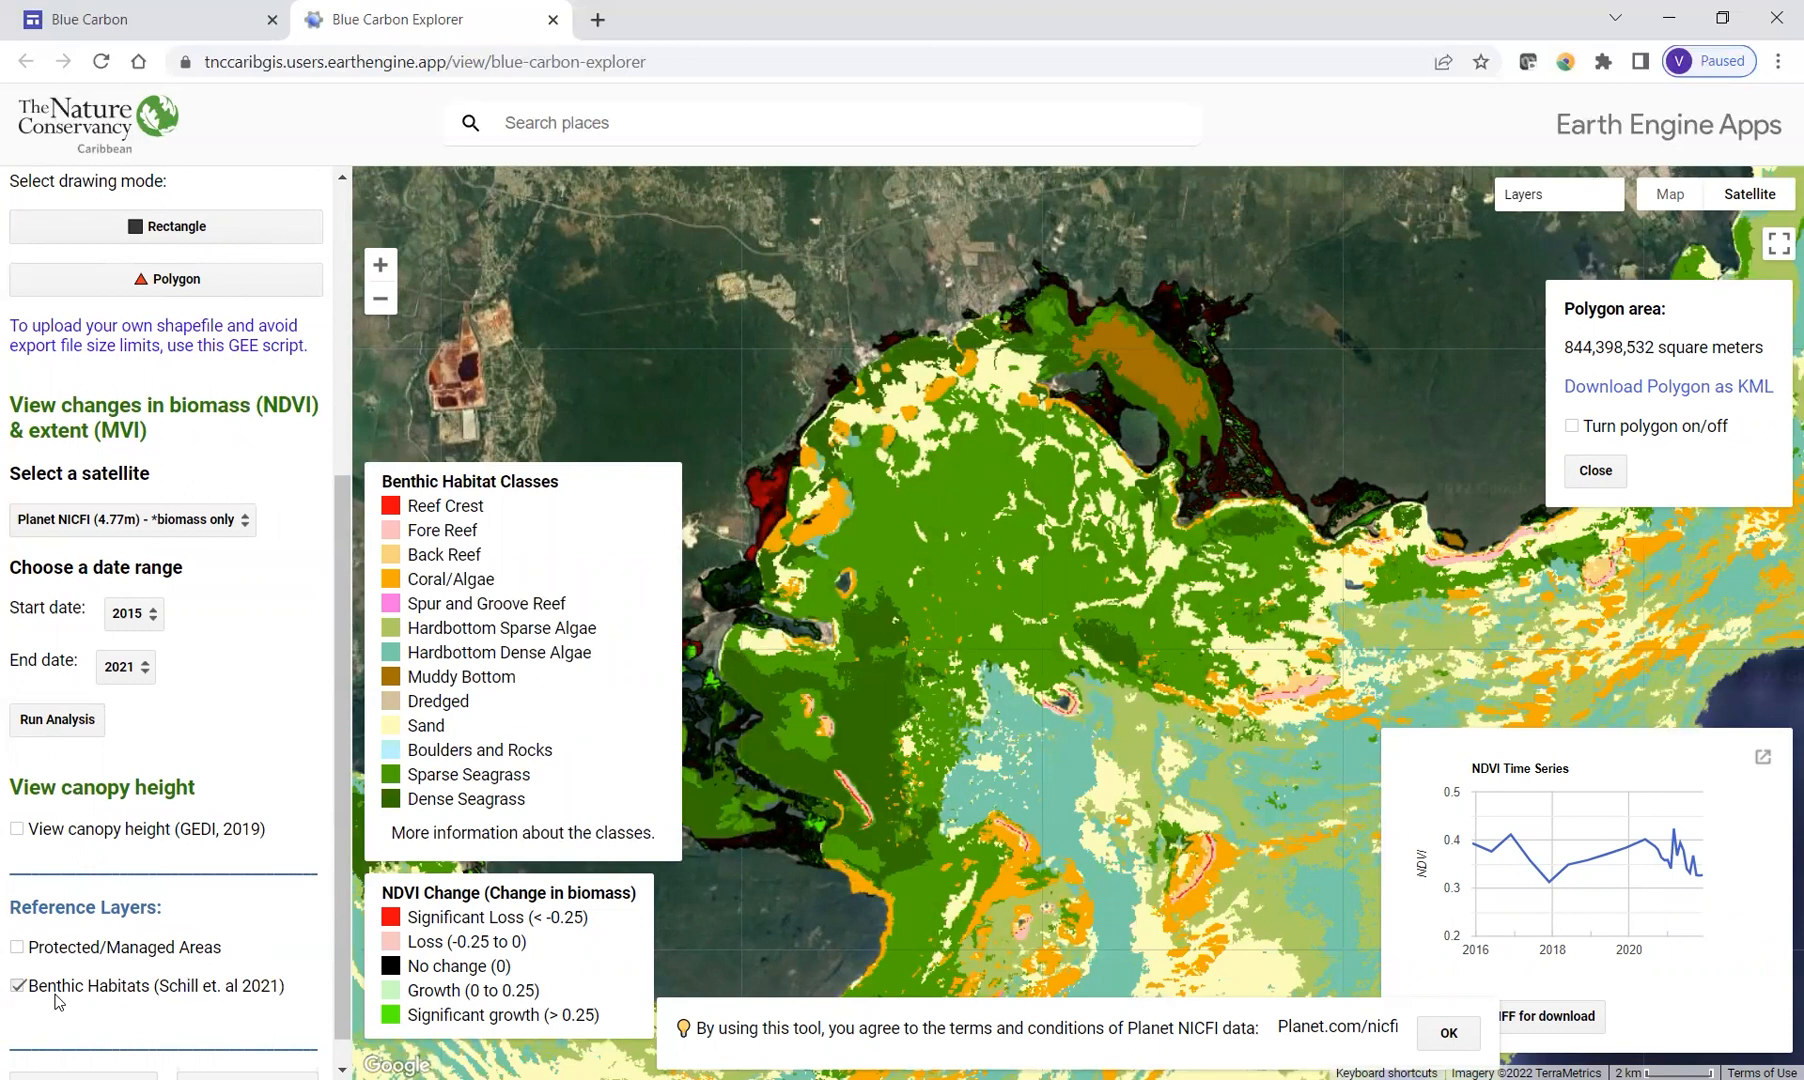
left_click(57, 1001)
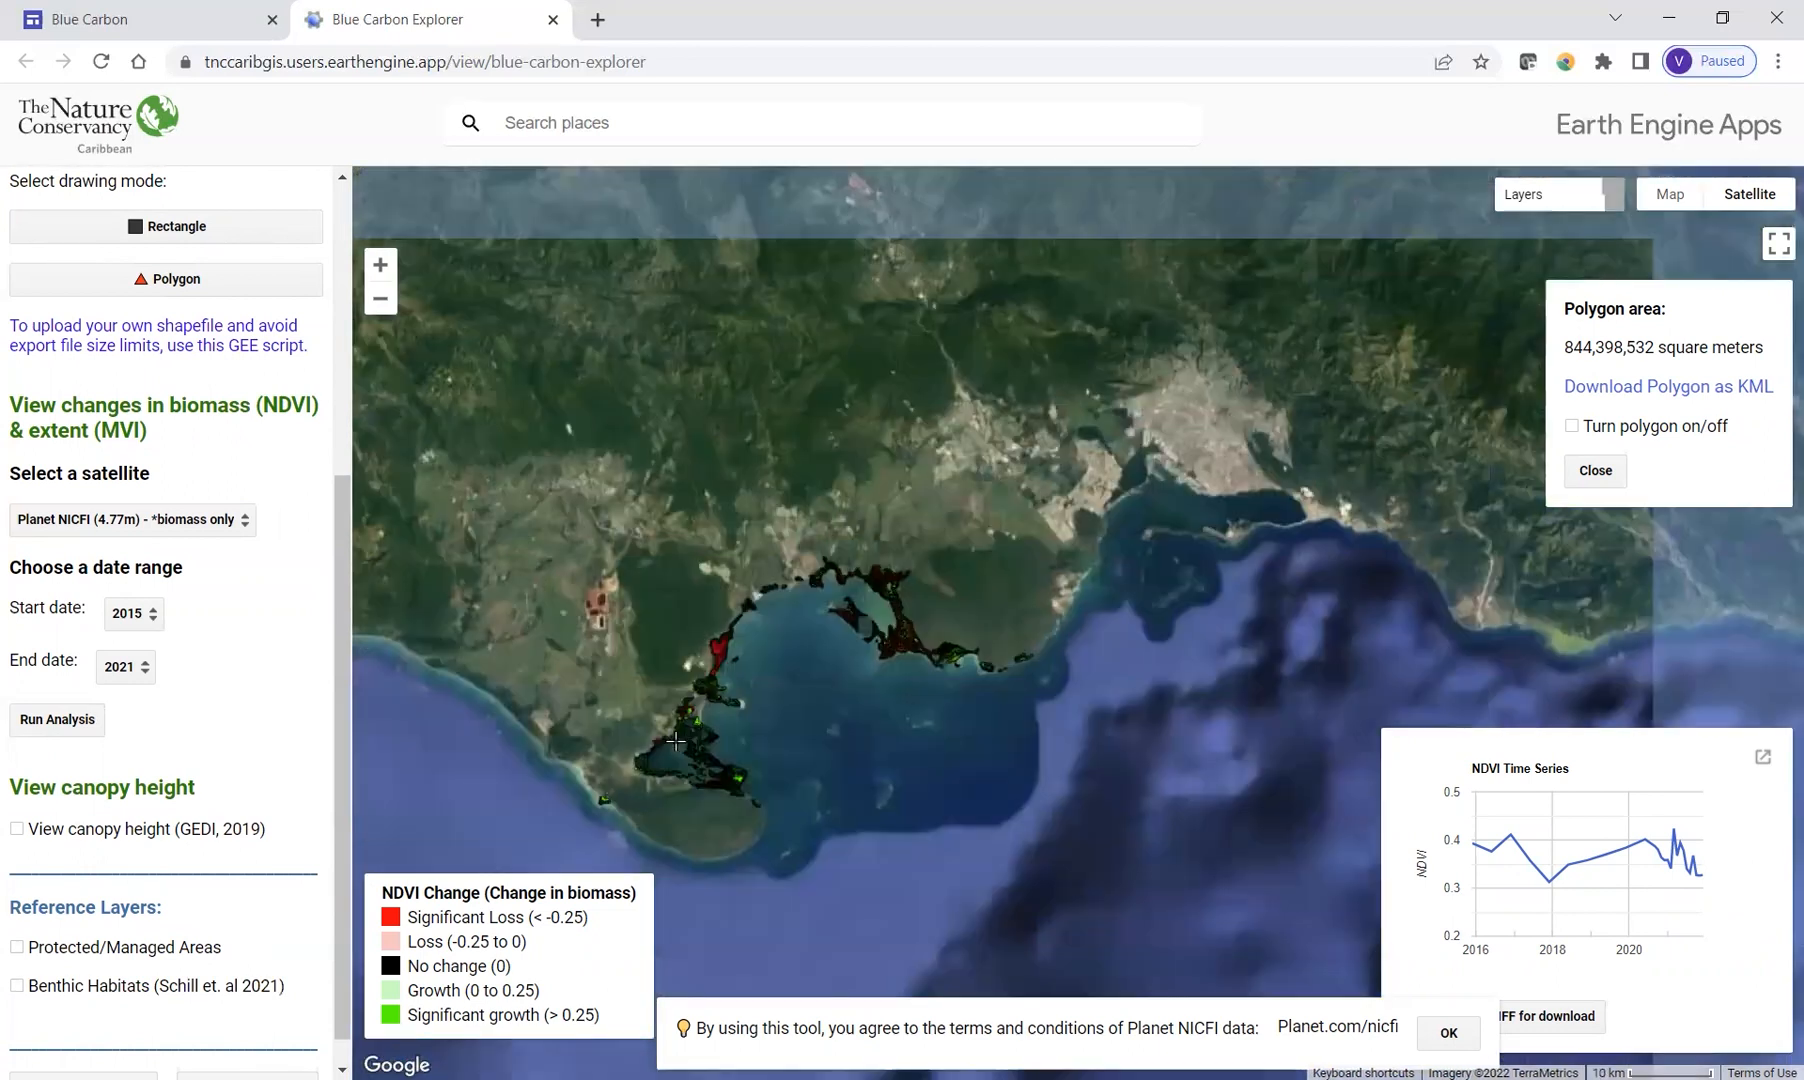
Draw a rectangular area of interest of about 371 million square meters over the mangrove coast at the western end of Samaná Bay, Dominican Republic.
scroll(676, 741, "down", 2)
scroll(676, 741, "down", 2)
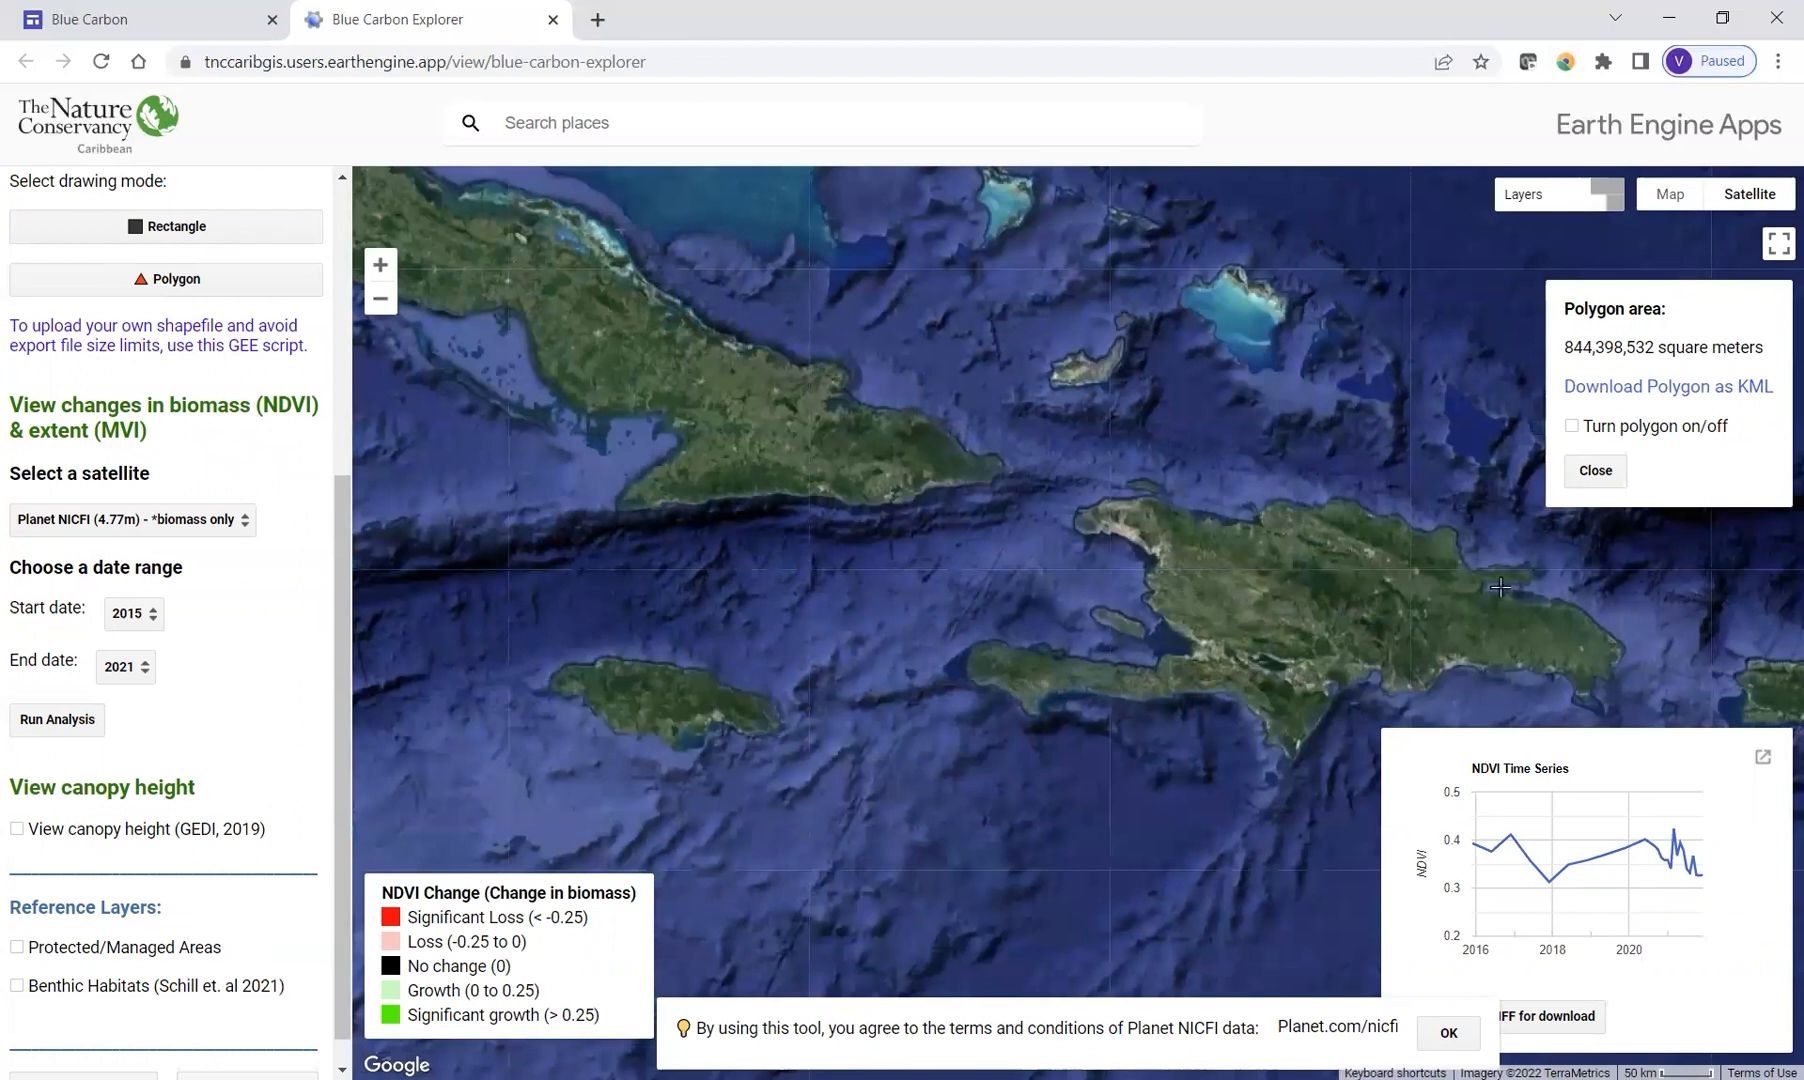
scroll(1497, 586, "up", 2)
scroll(1450, 595, "up", 1)
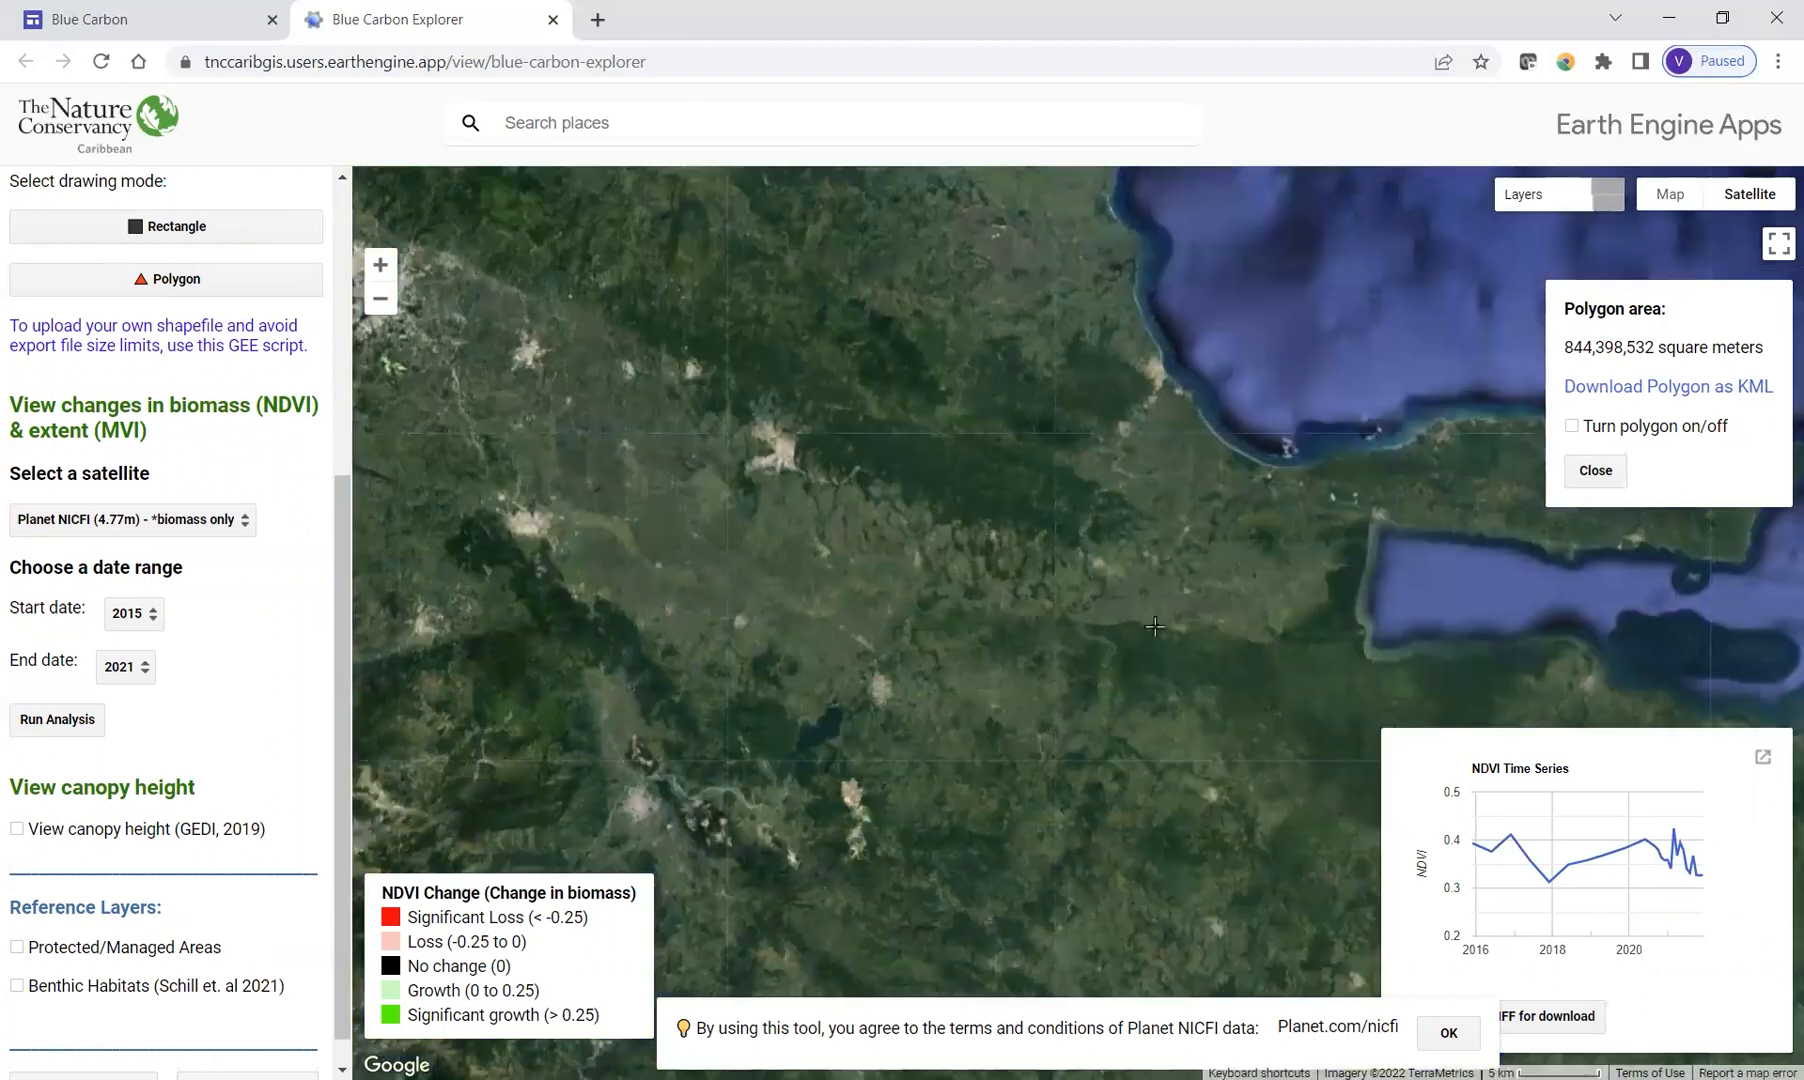
scroll(1205, 623, "up", 1)
scroll(974, 637, "up", 2)
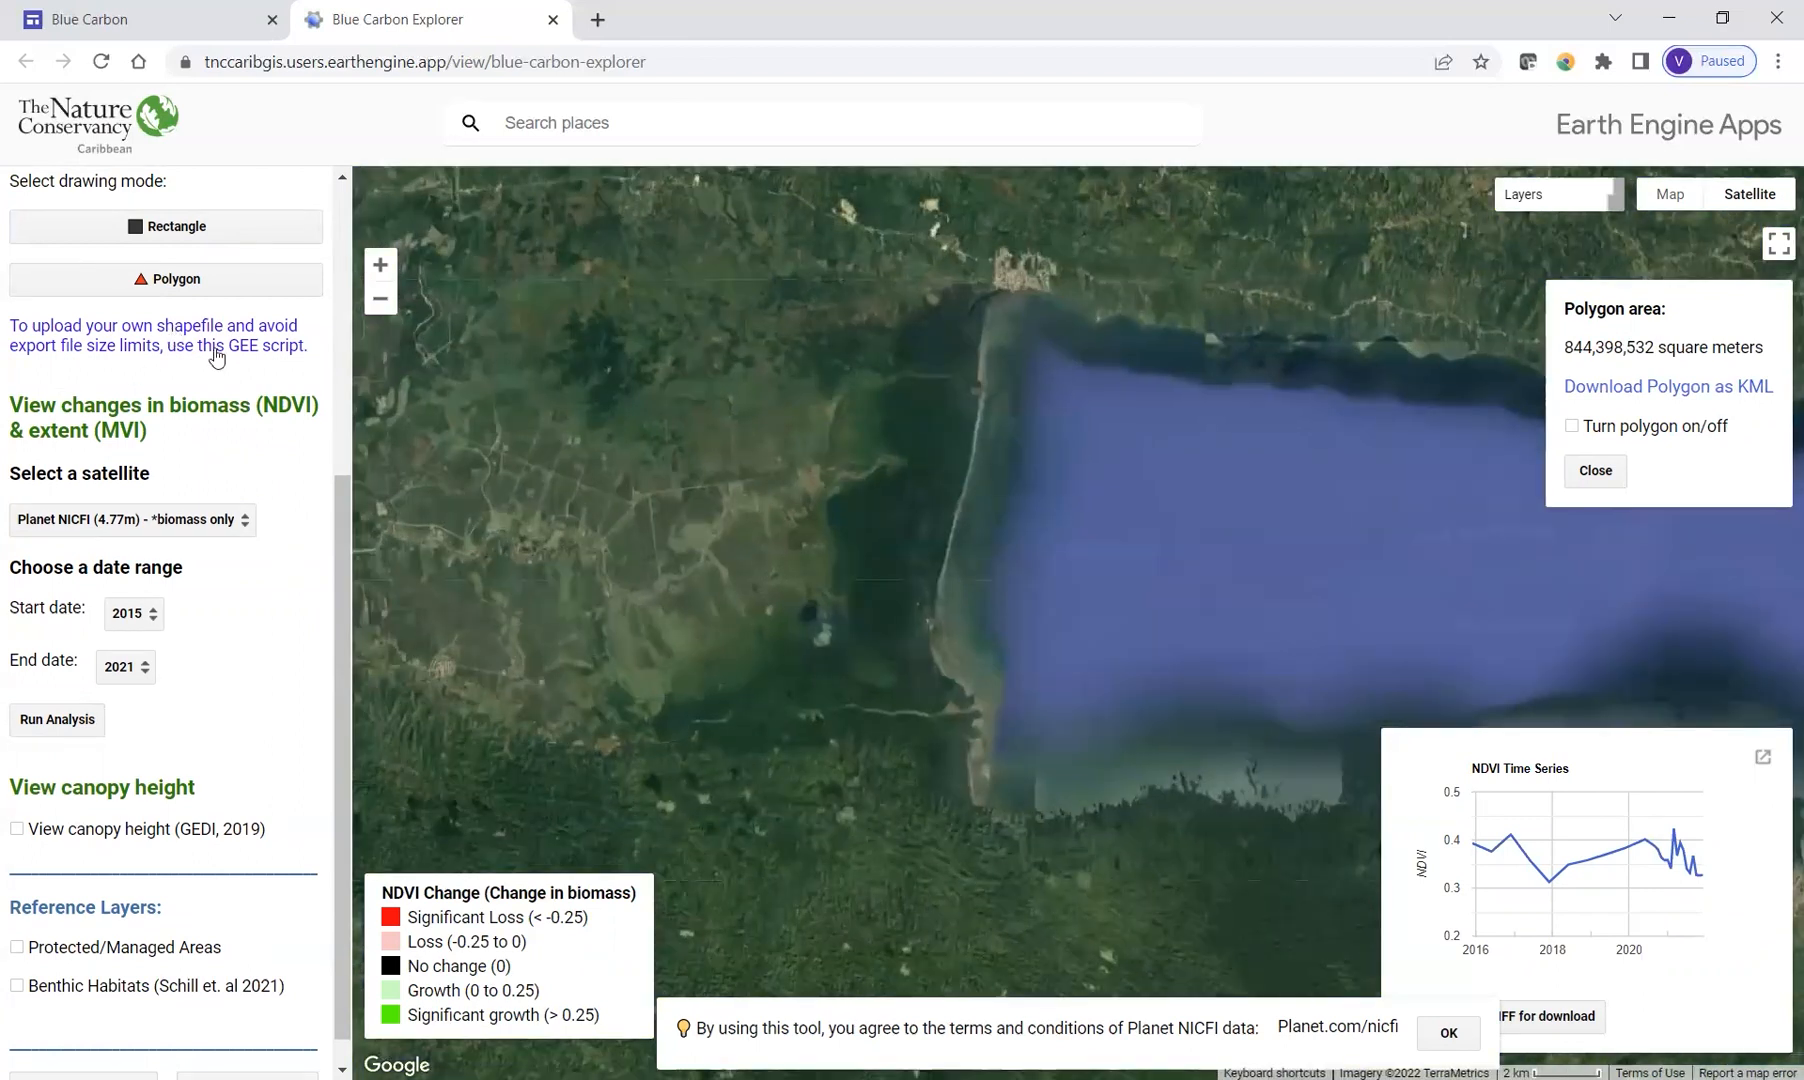
left_click_drag(567, 219, 1150, 892)
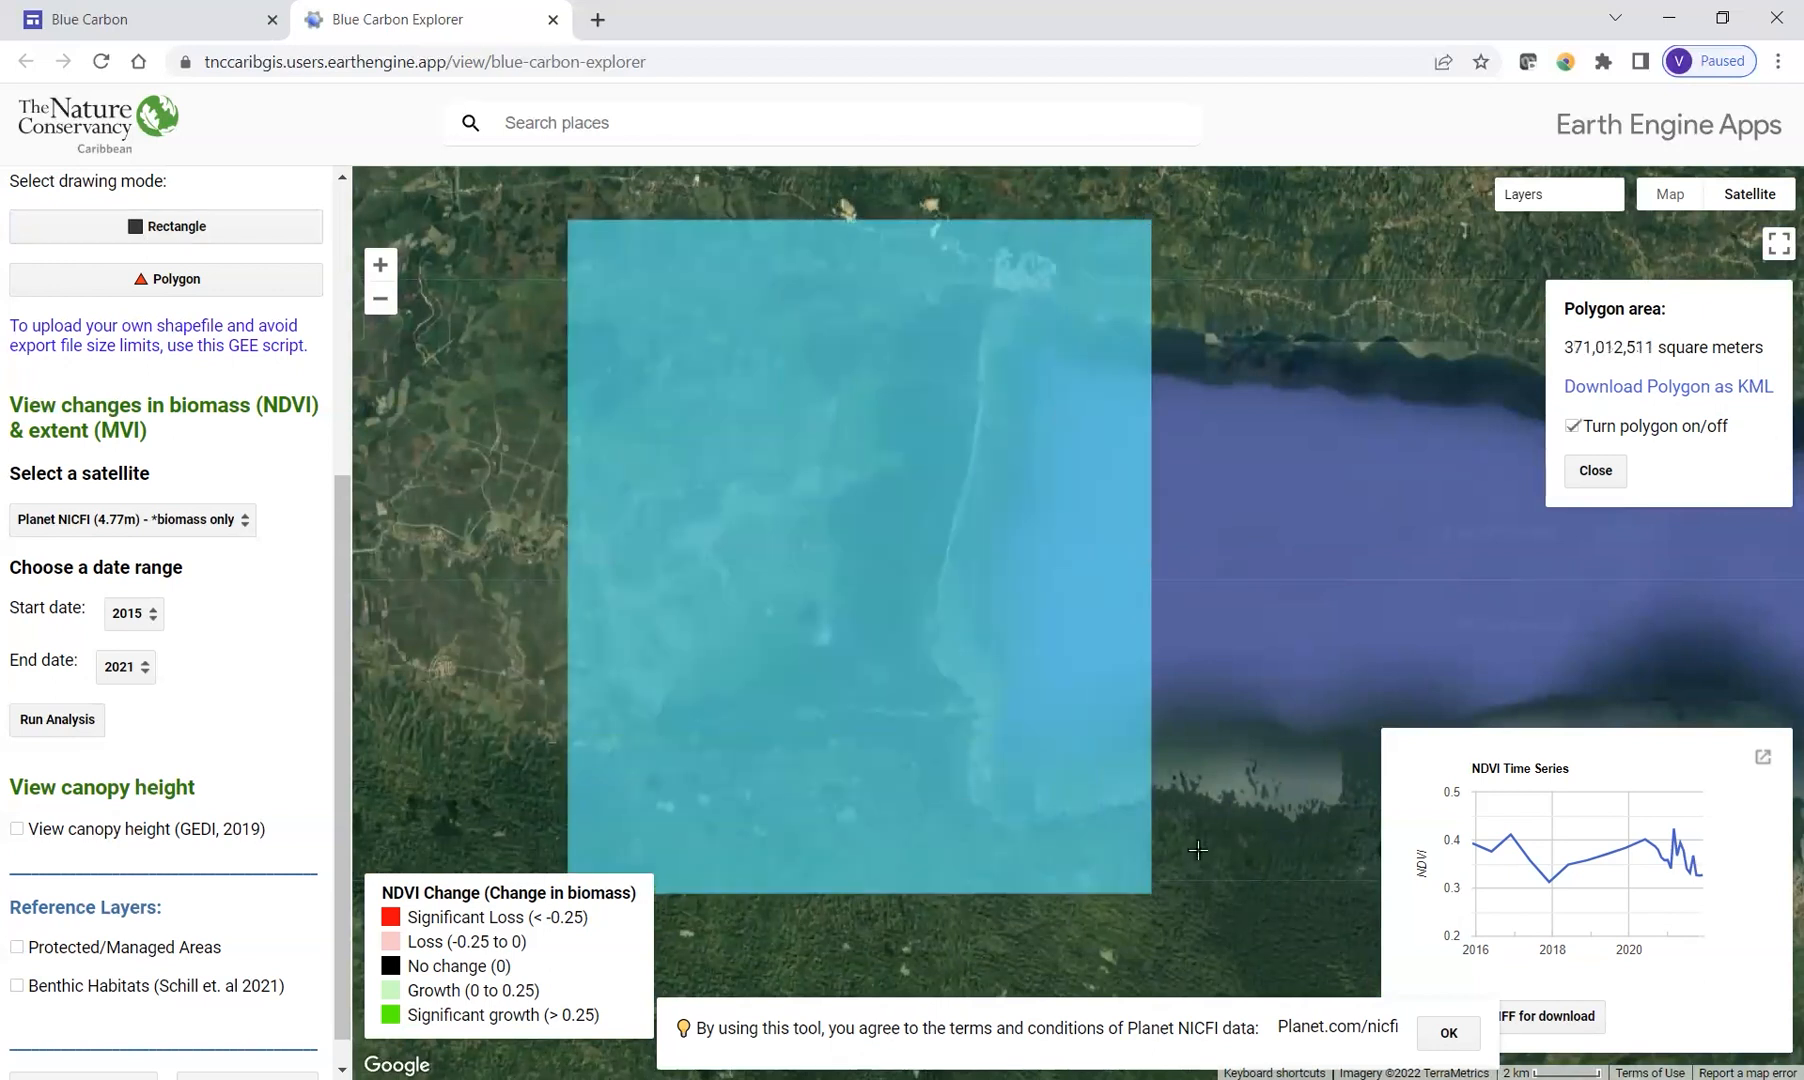
Run the analysis with Sentinel 2 (10m) for 2018 to 2022 and hide the polygon overlay.
left_click(131, 522)
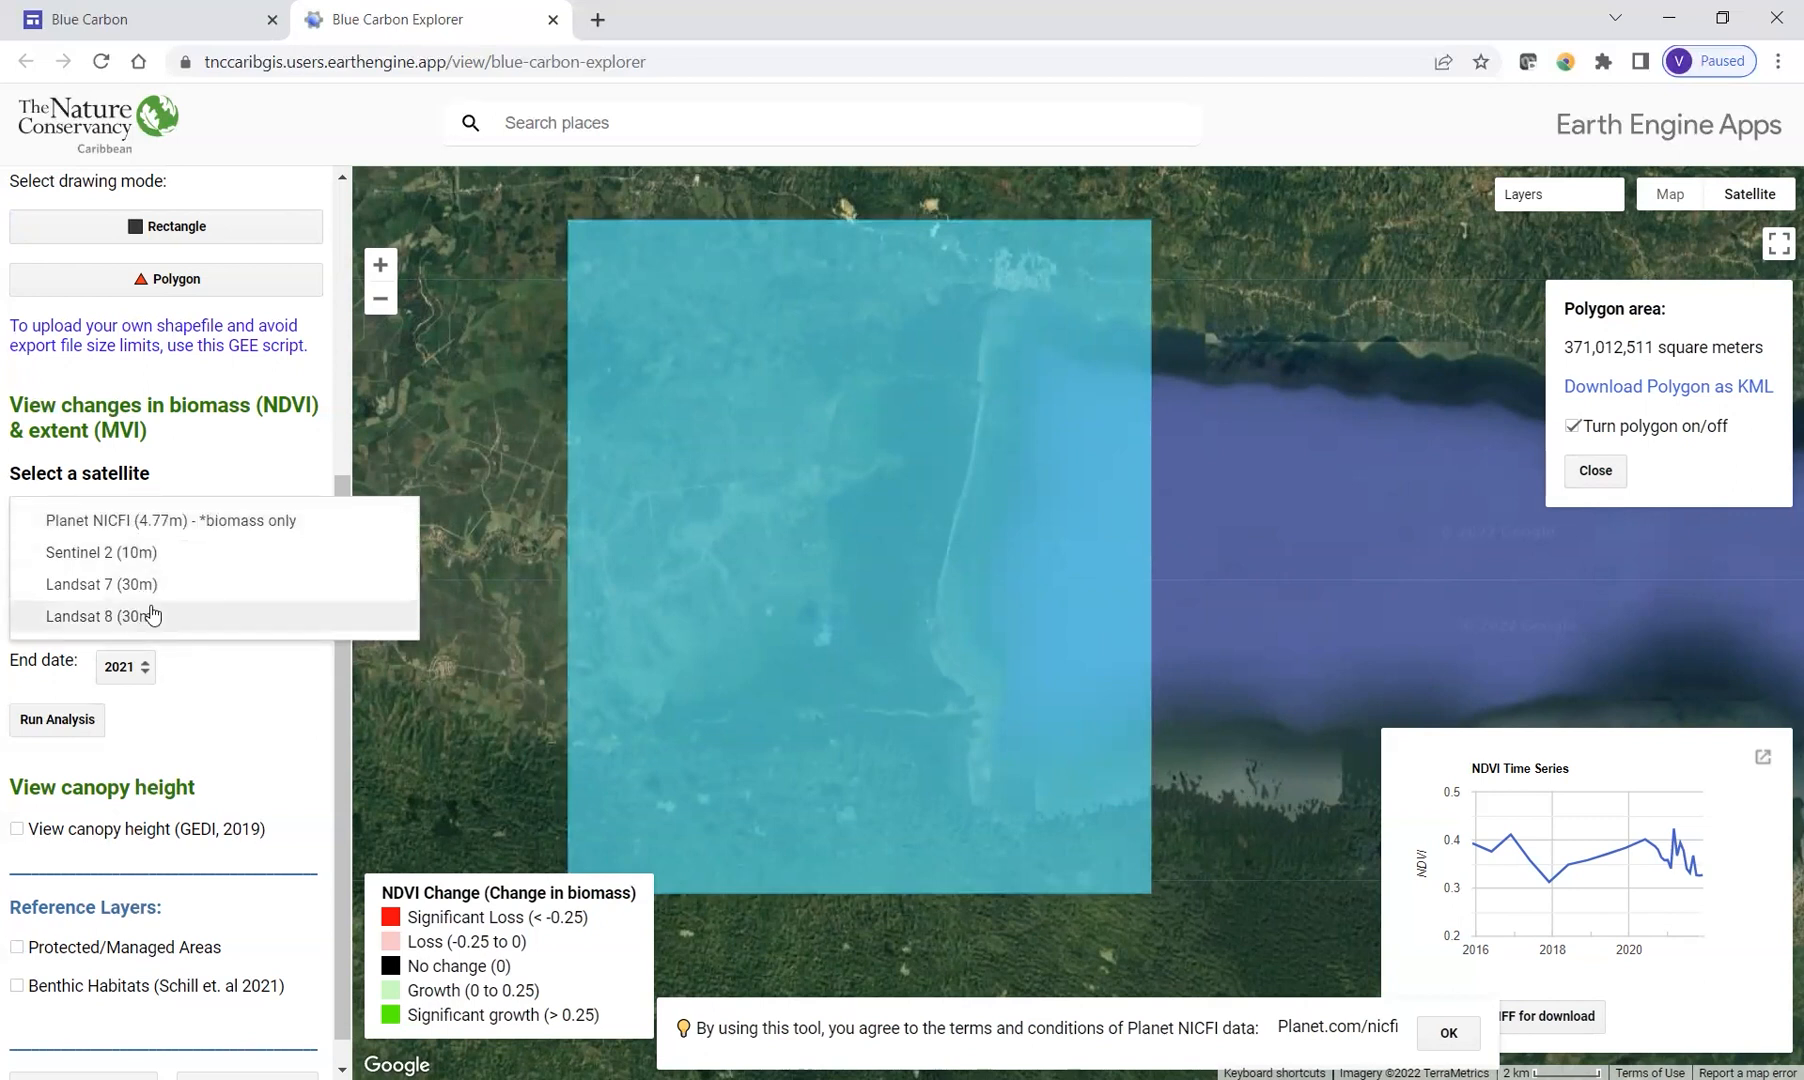
left_click(148, 554)
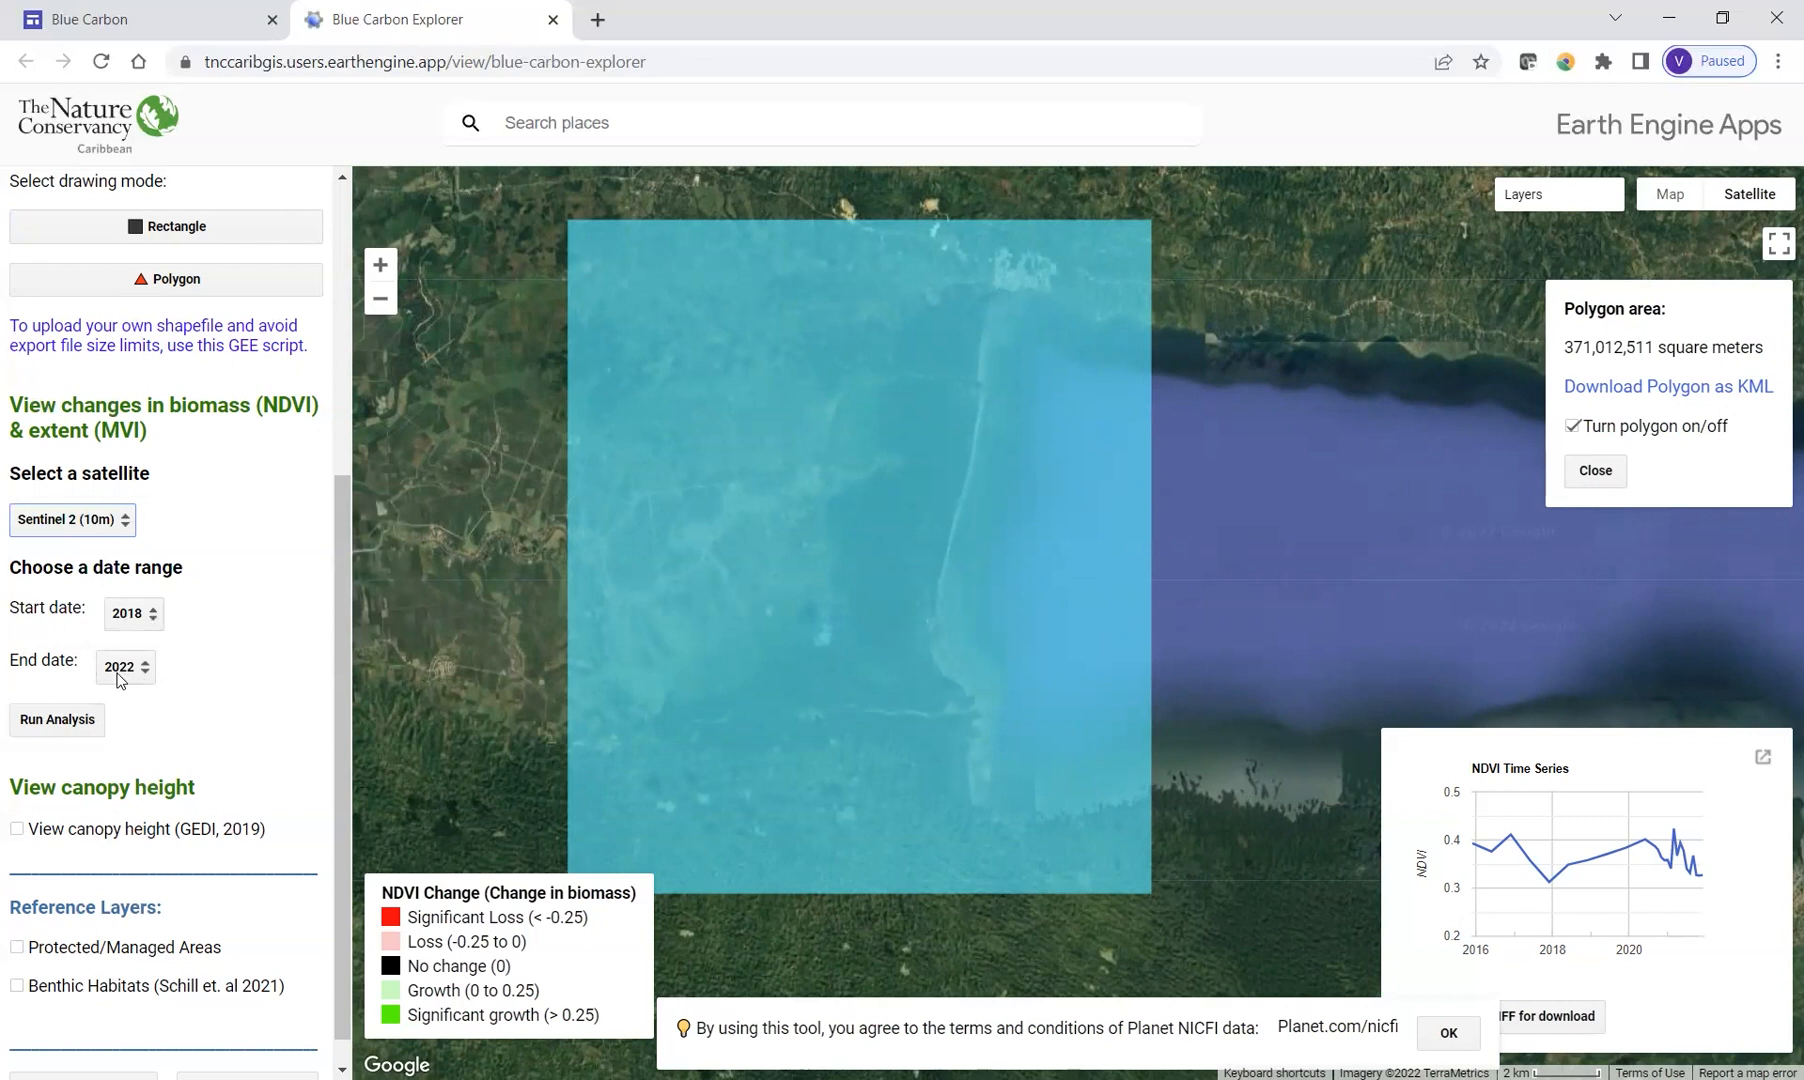
left_click(61, 721)
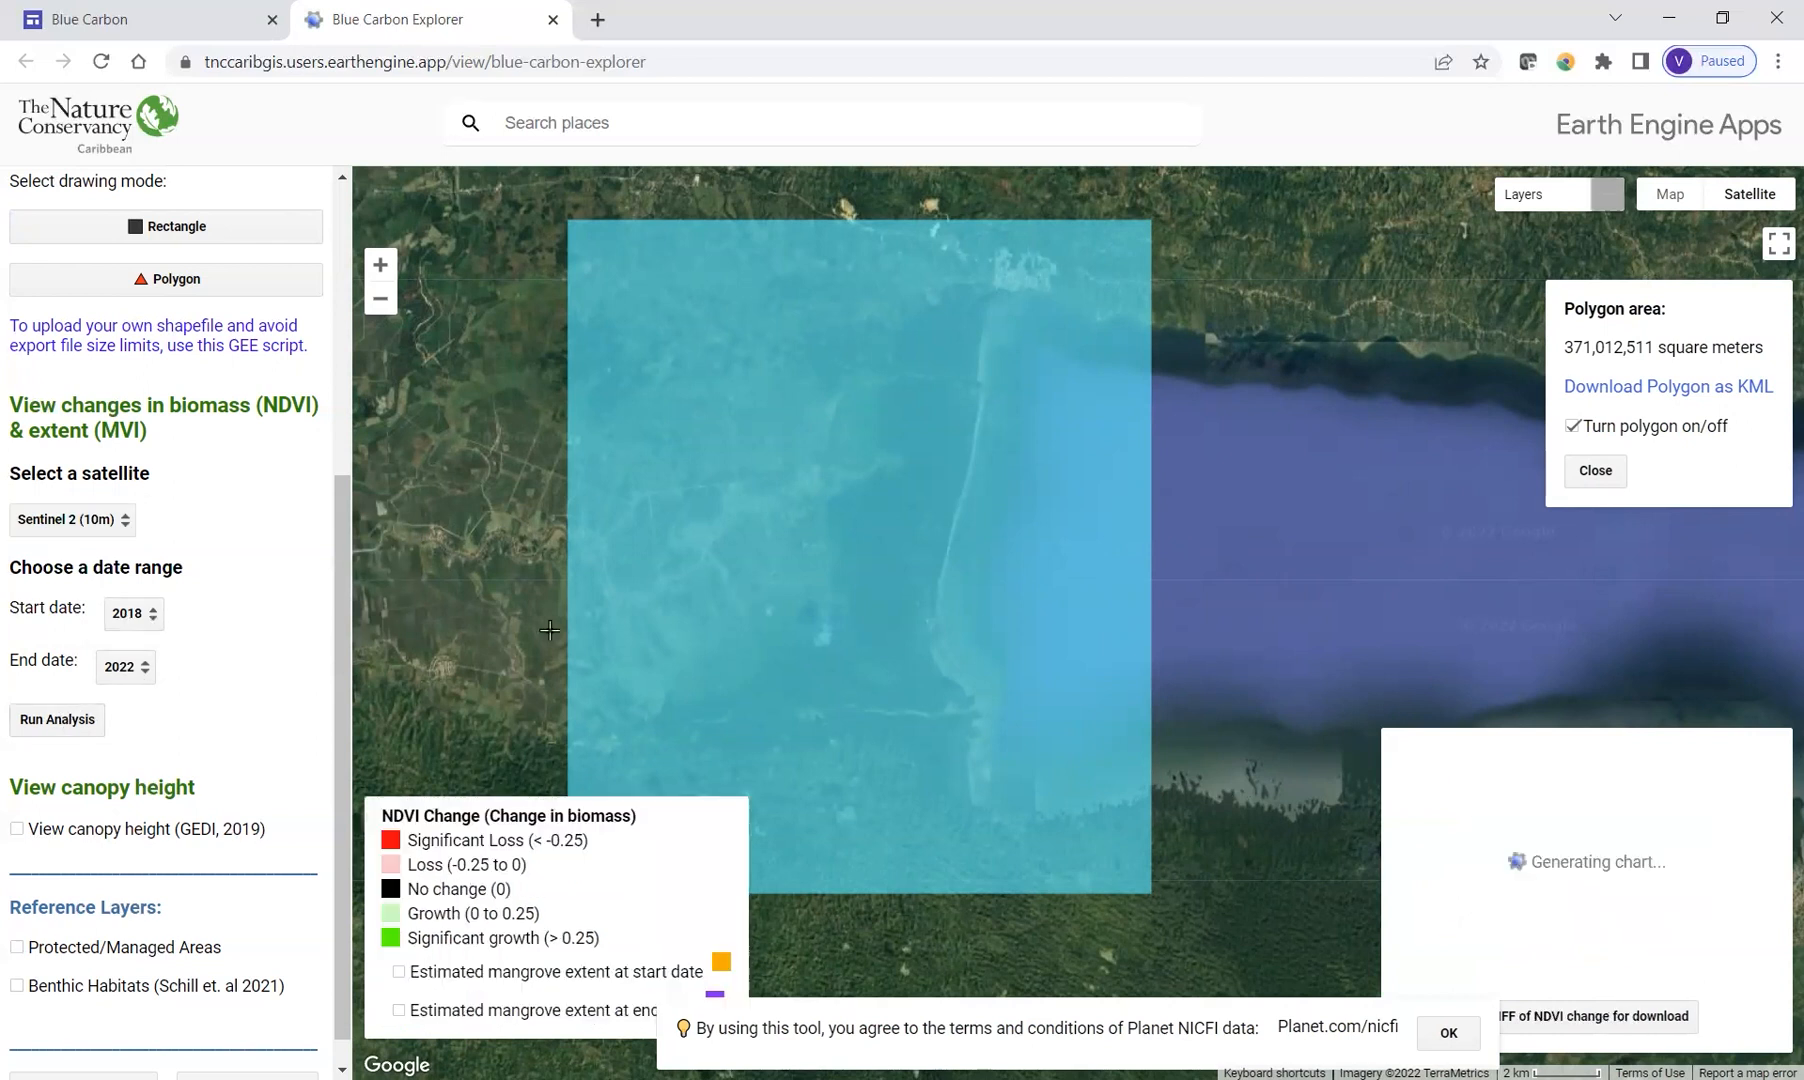
left_click(1572, 426)
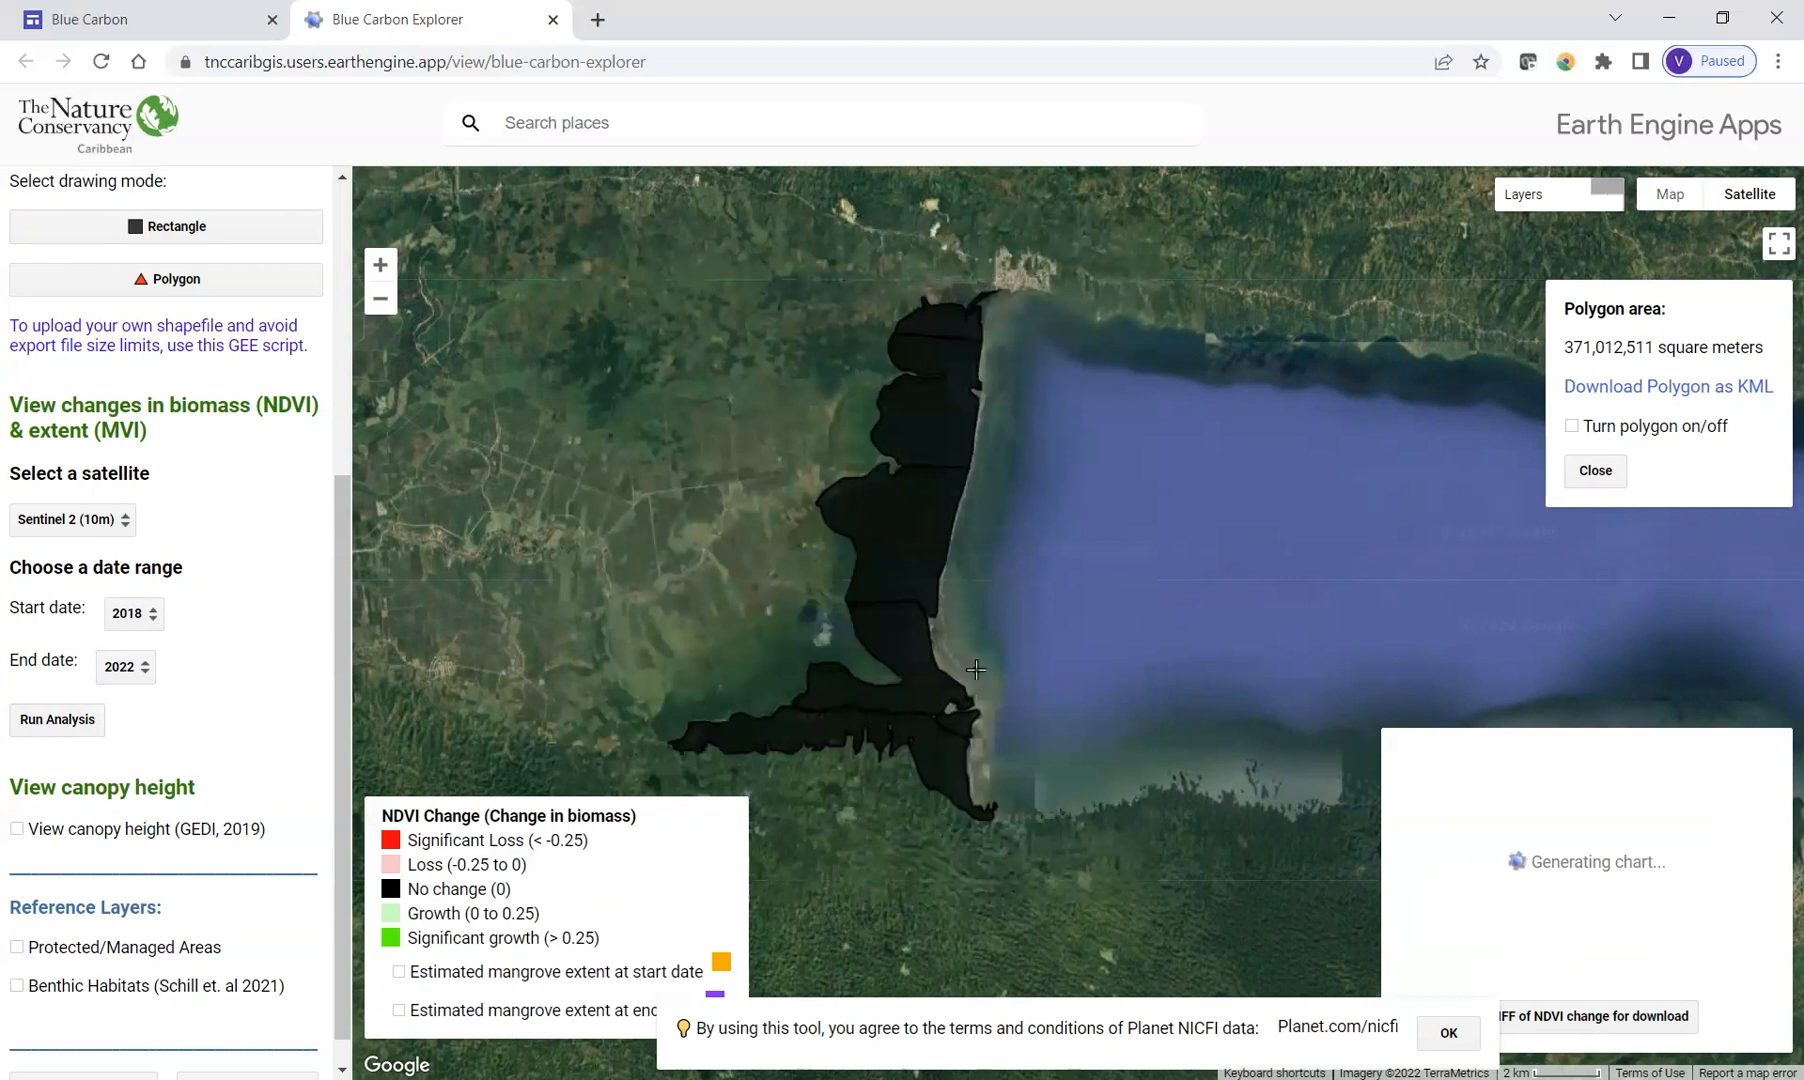
Accept the Planet NICFI terms and show the estimated mangrove extents at the end date and start date for comparison.
left_click_drag(974, 668, 1008, 671)
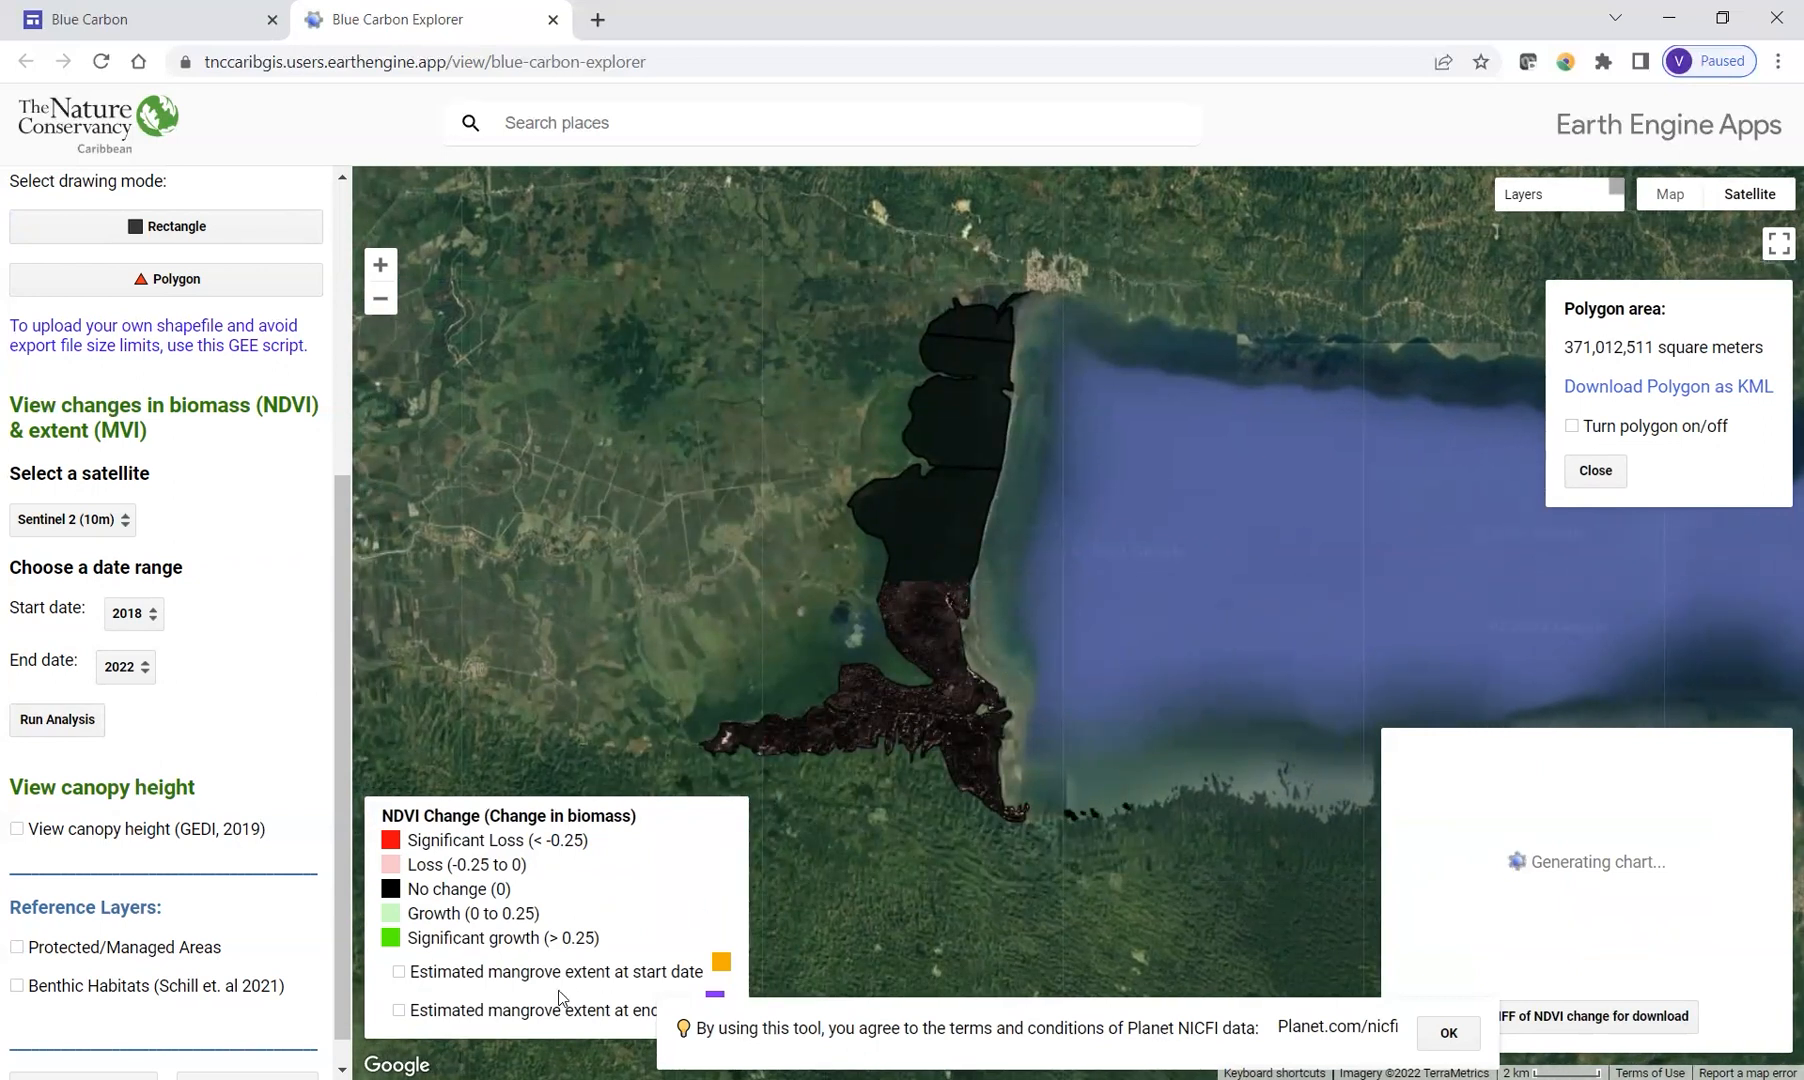
left_click(1448, 1033)
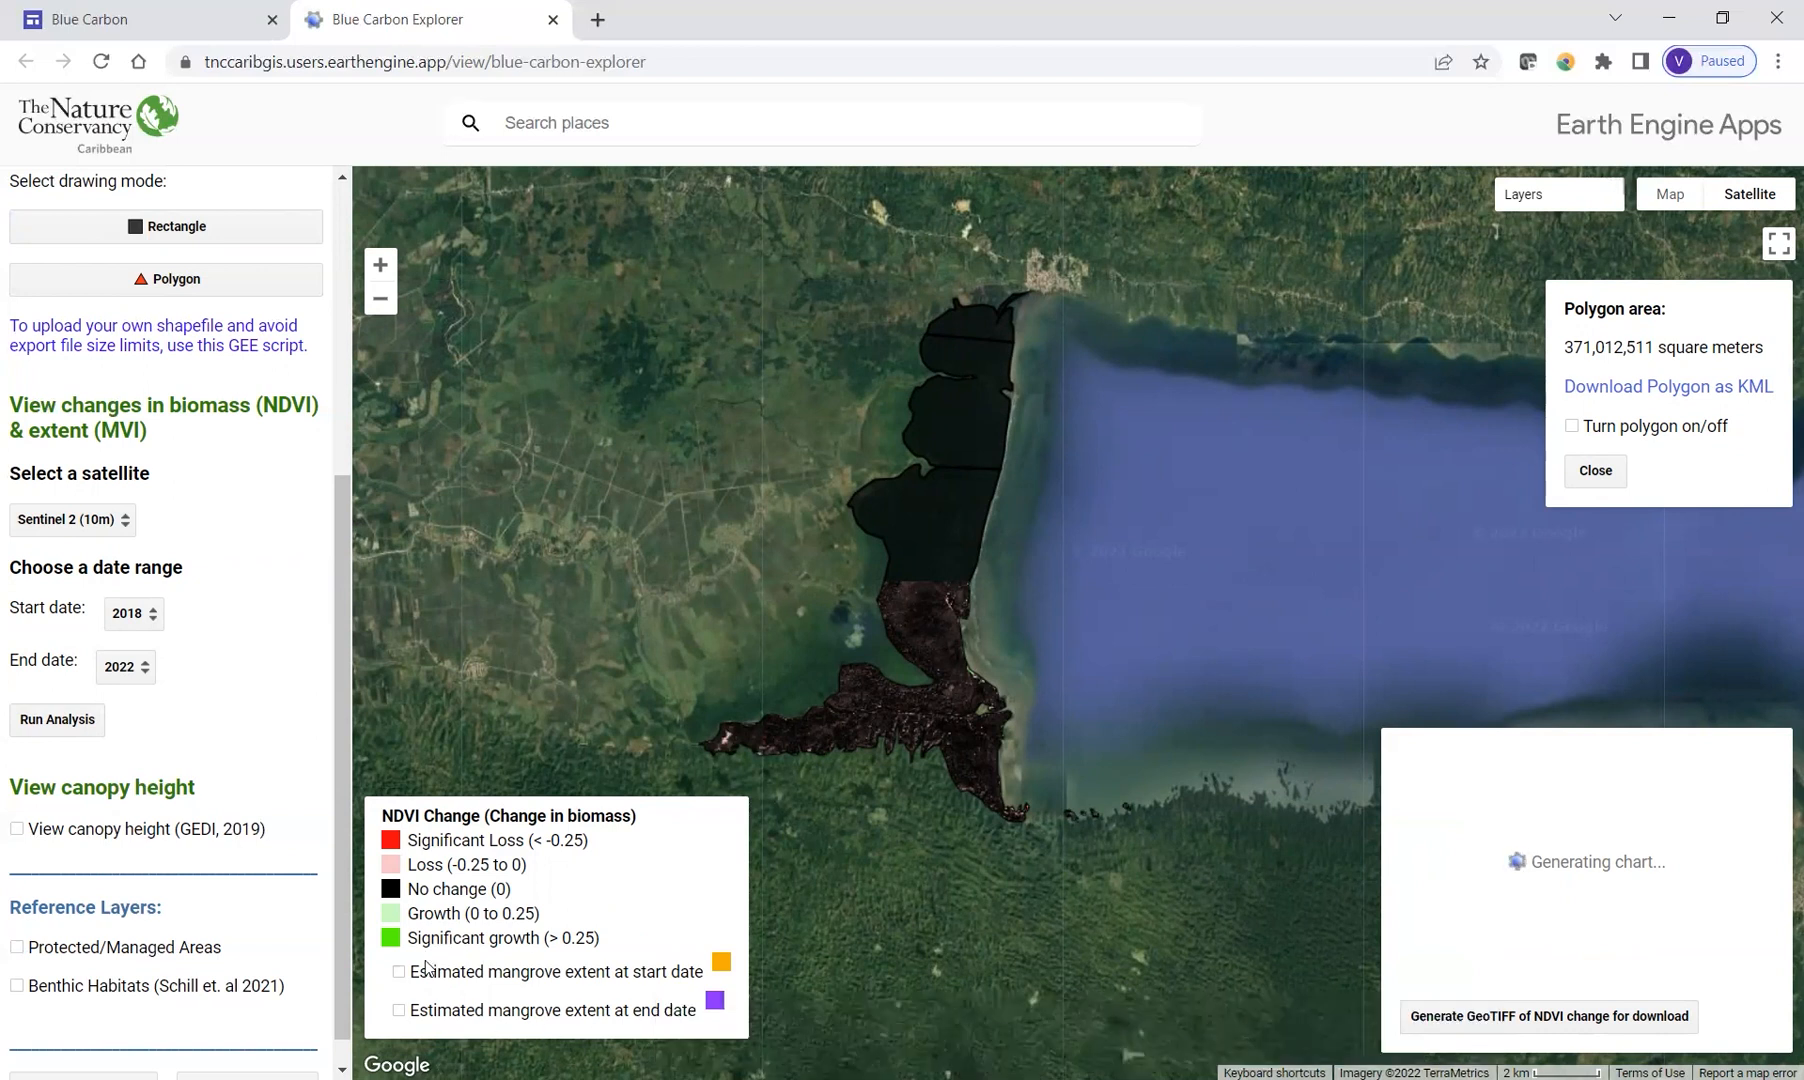
left_click(571, 1012)
scroll(1010, 722, "up", 3)
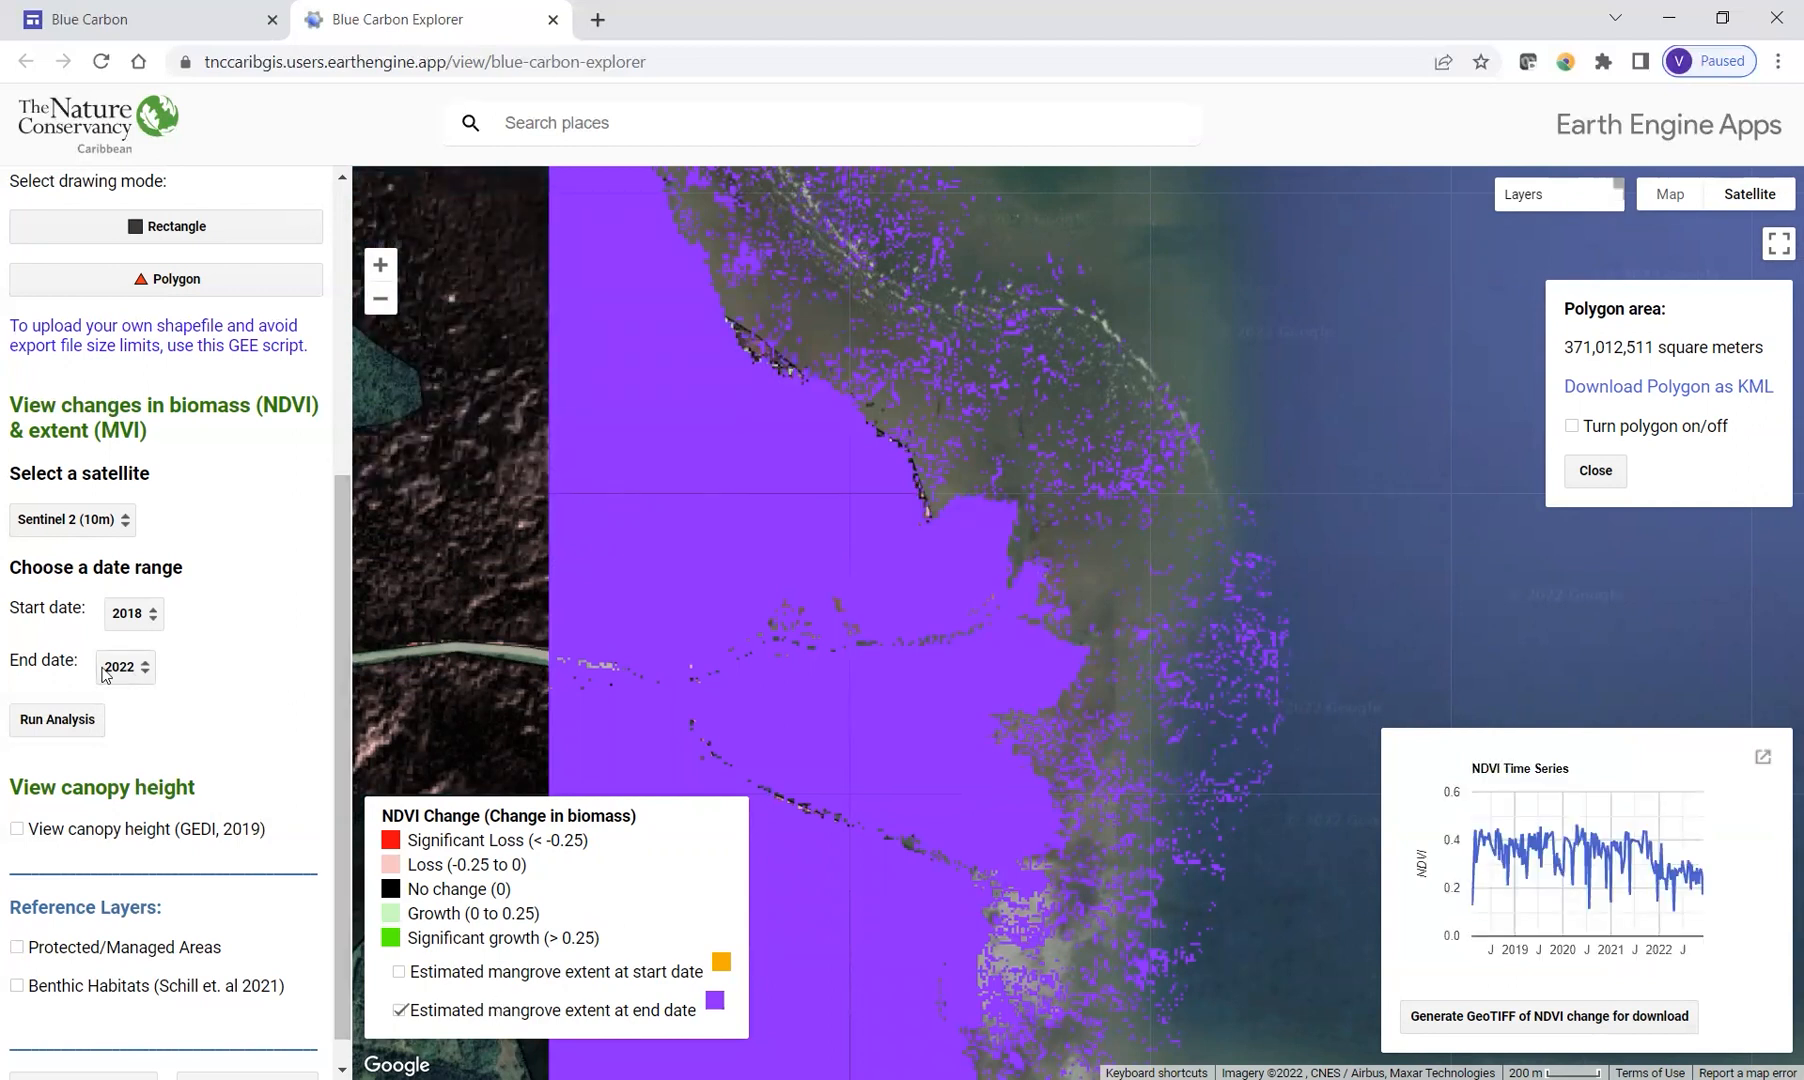
left_click(458, 978)
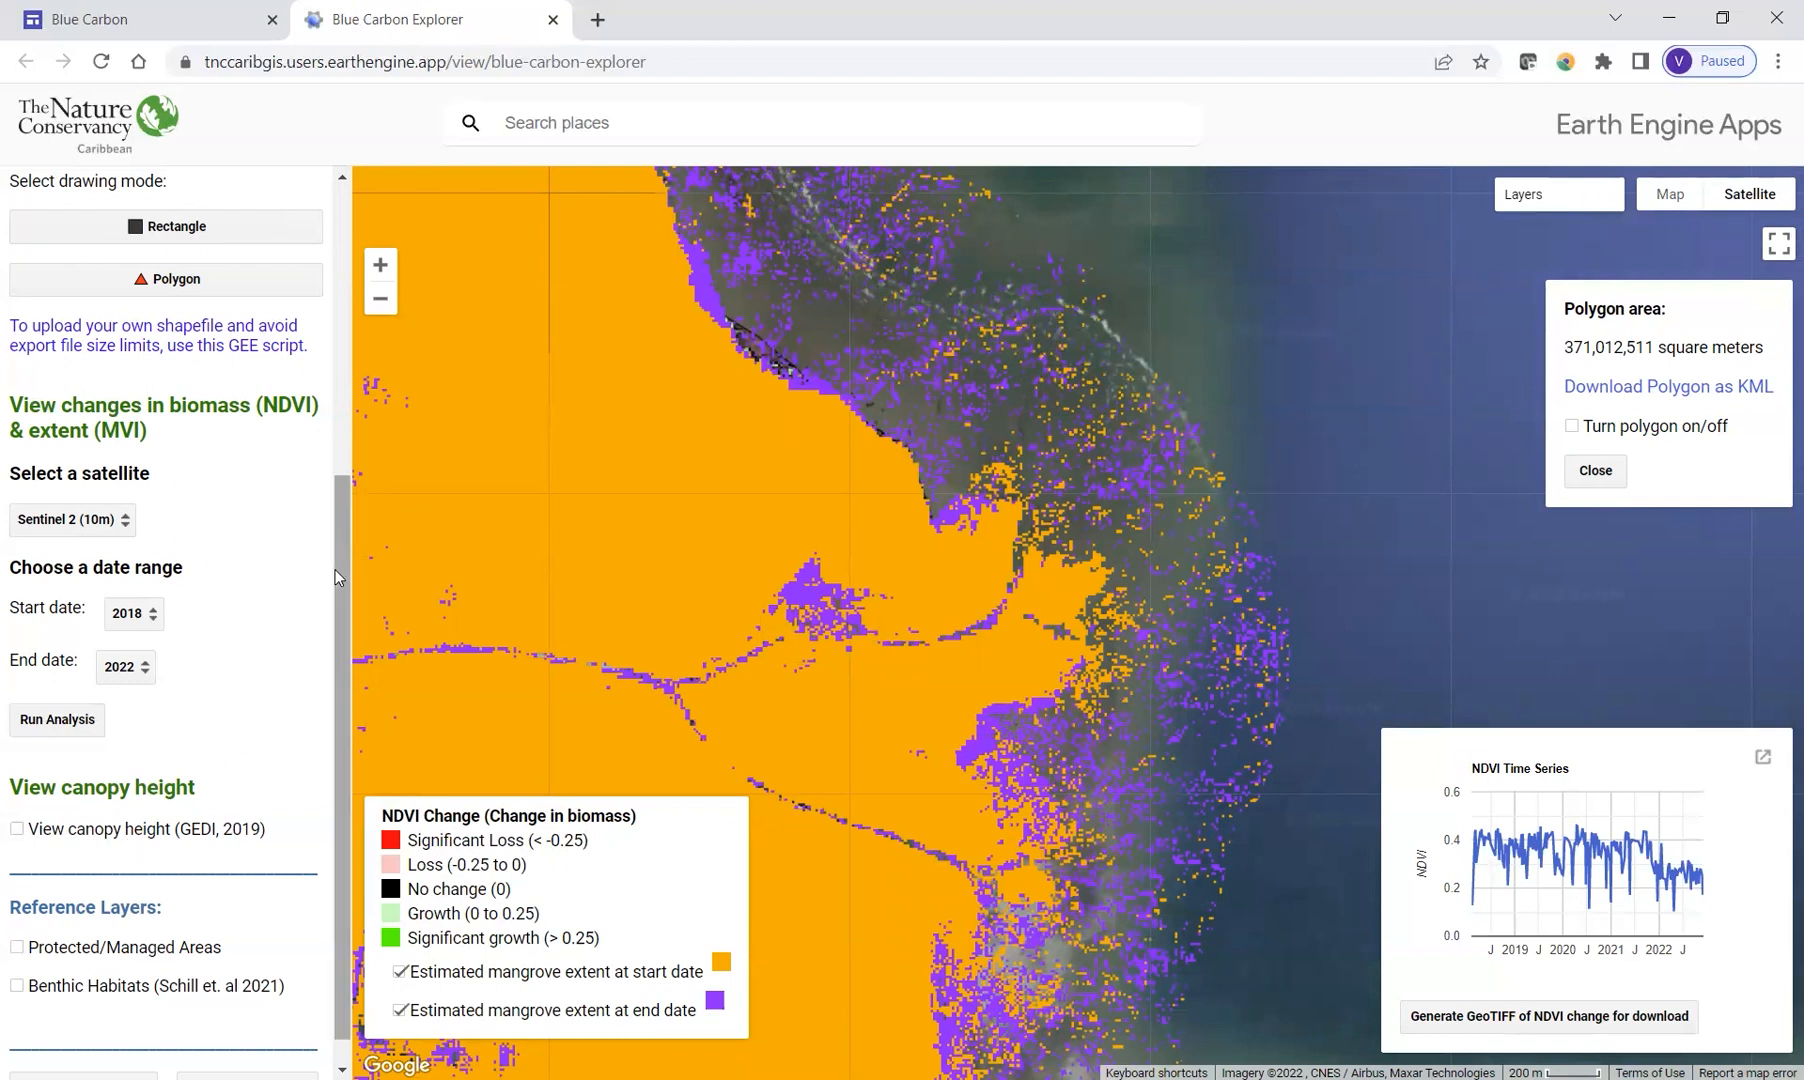
Draw a new rectangular area of interest over the western part of Grand Bahama and its northern shallows.
scroll(1110, 643, "up", 5)
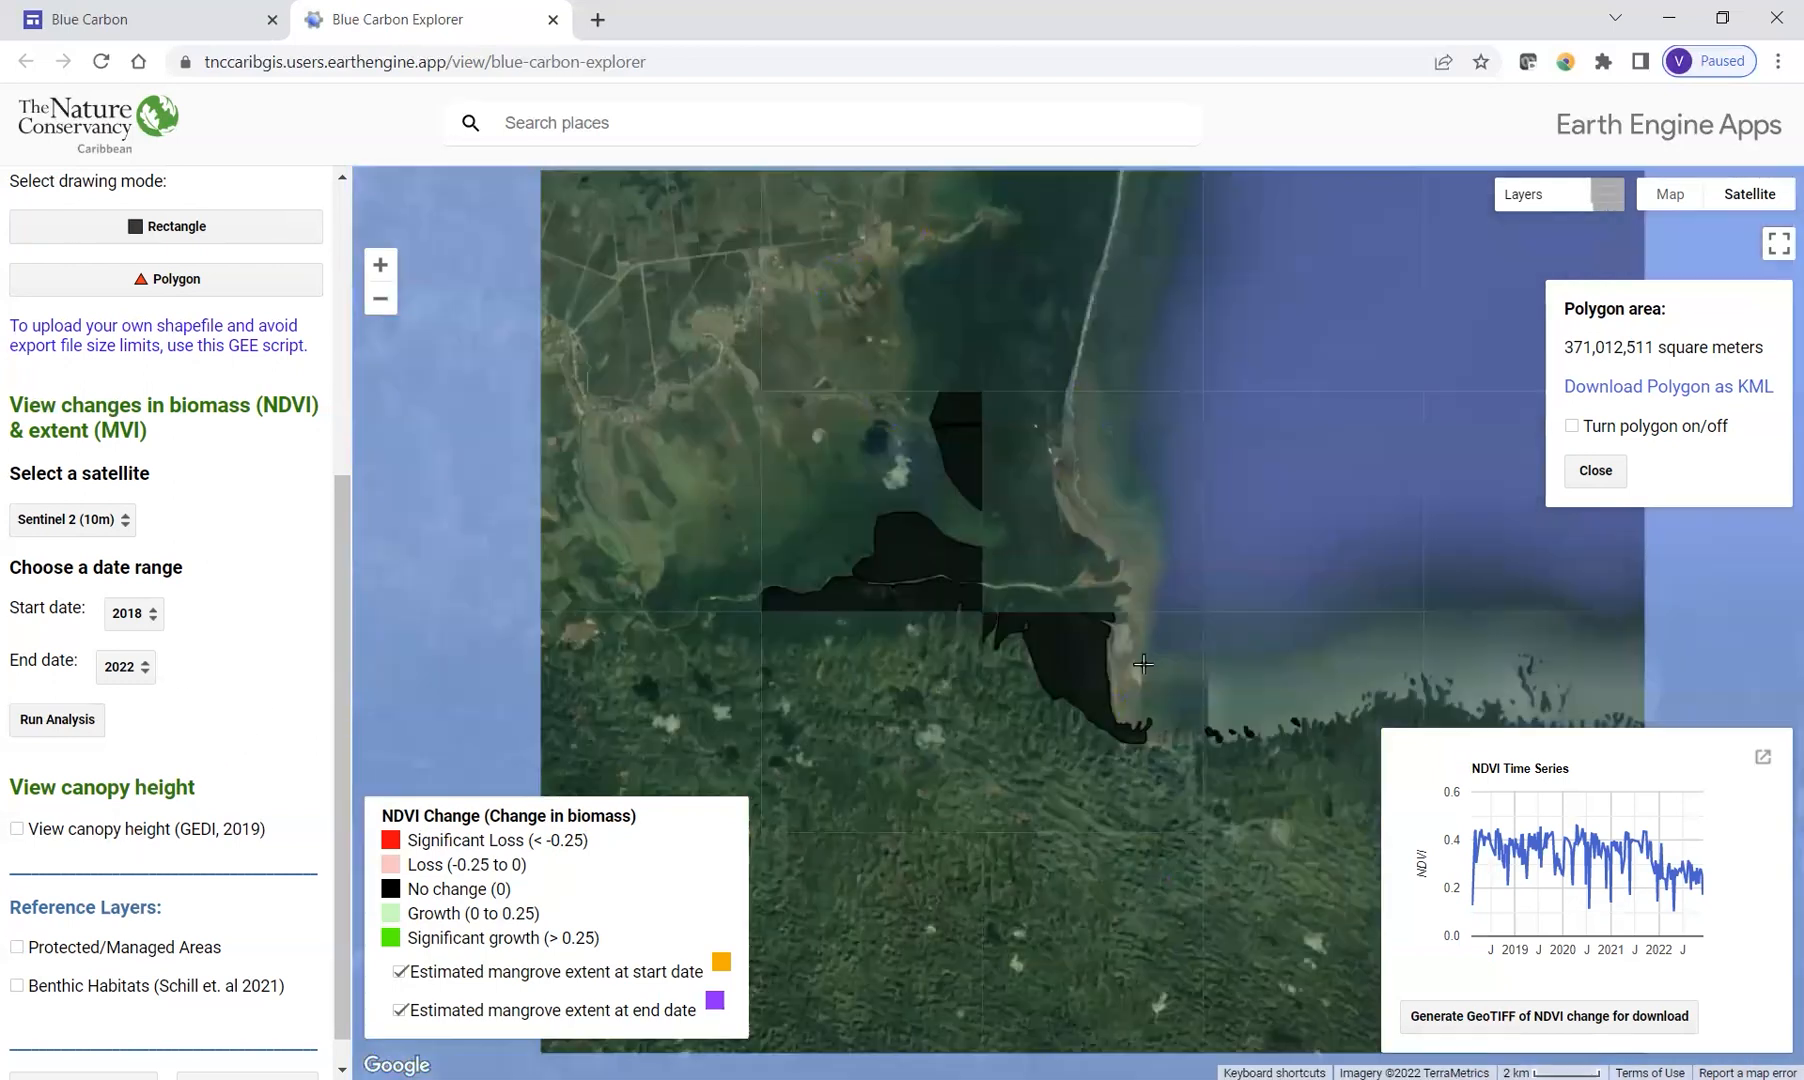
scroll(1143, 664, "down", 4)
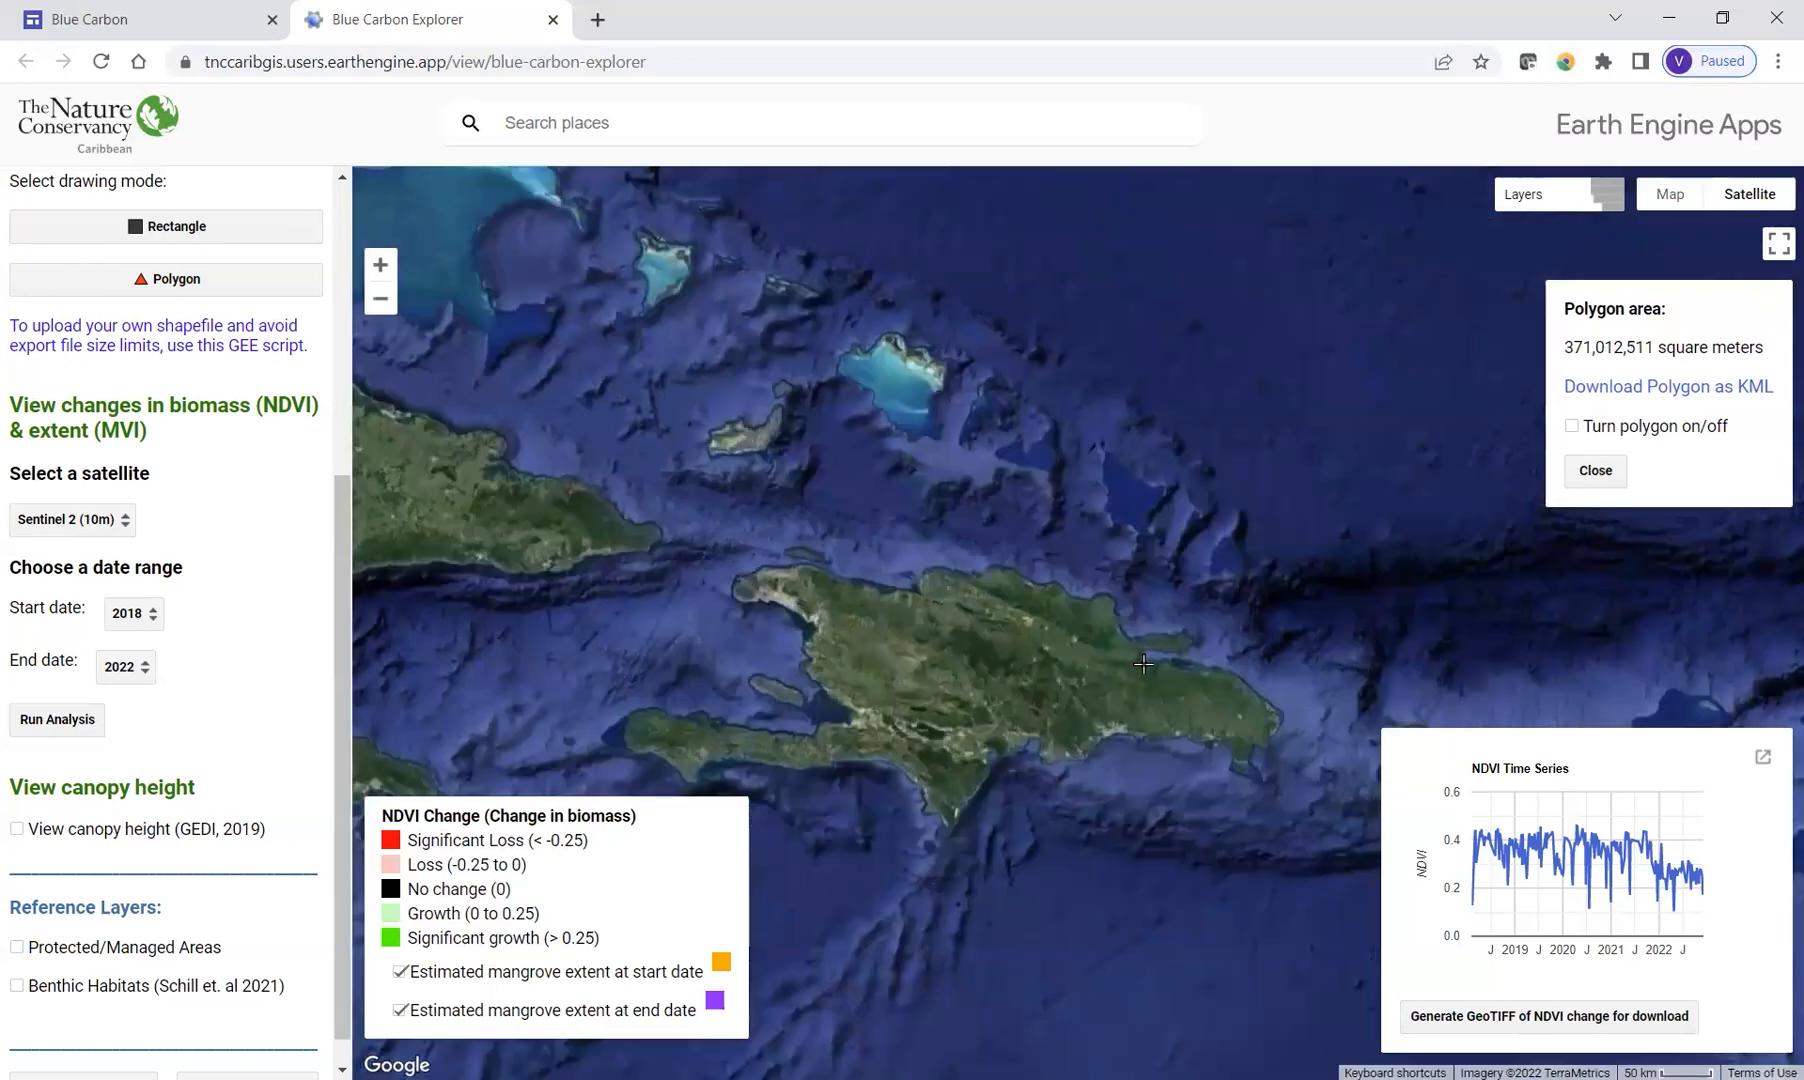
left_click_drag(676, 241, 732, 535)
scroll(726, 524, "up", 1)
scroll(726, 524, "up", 3)
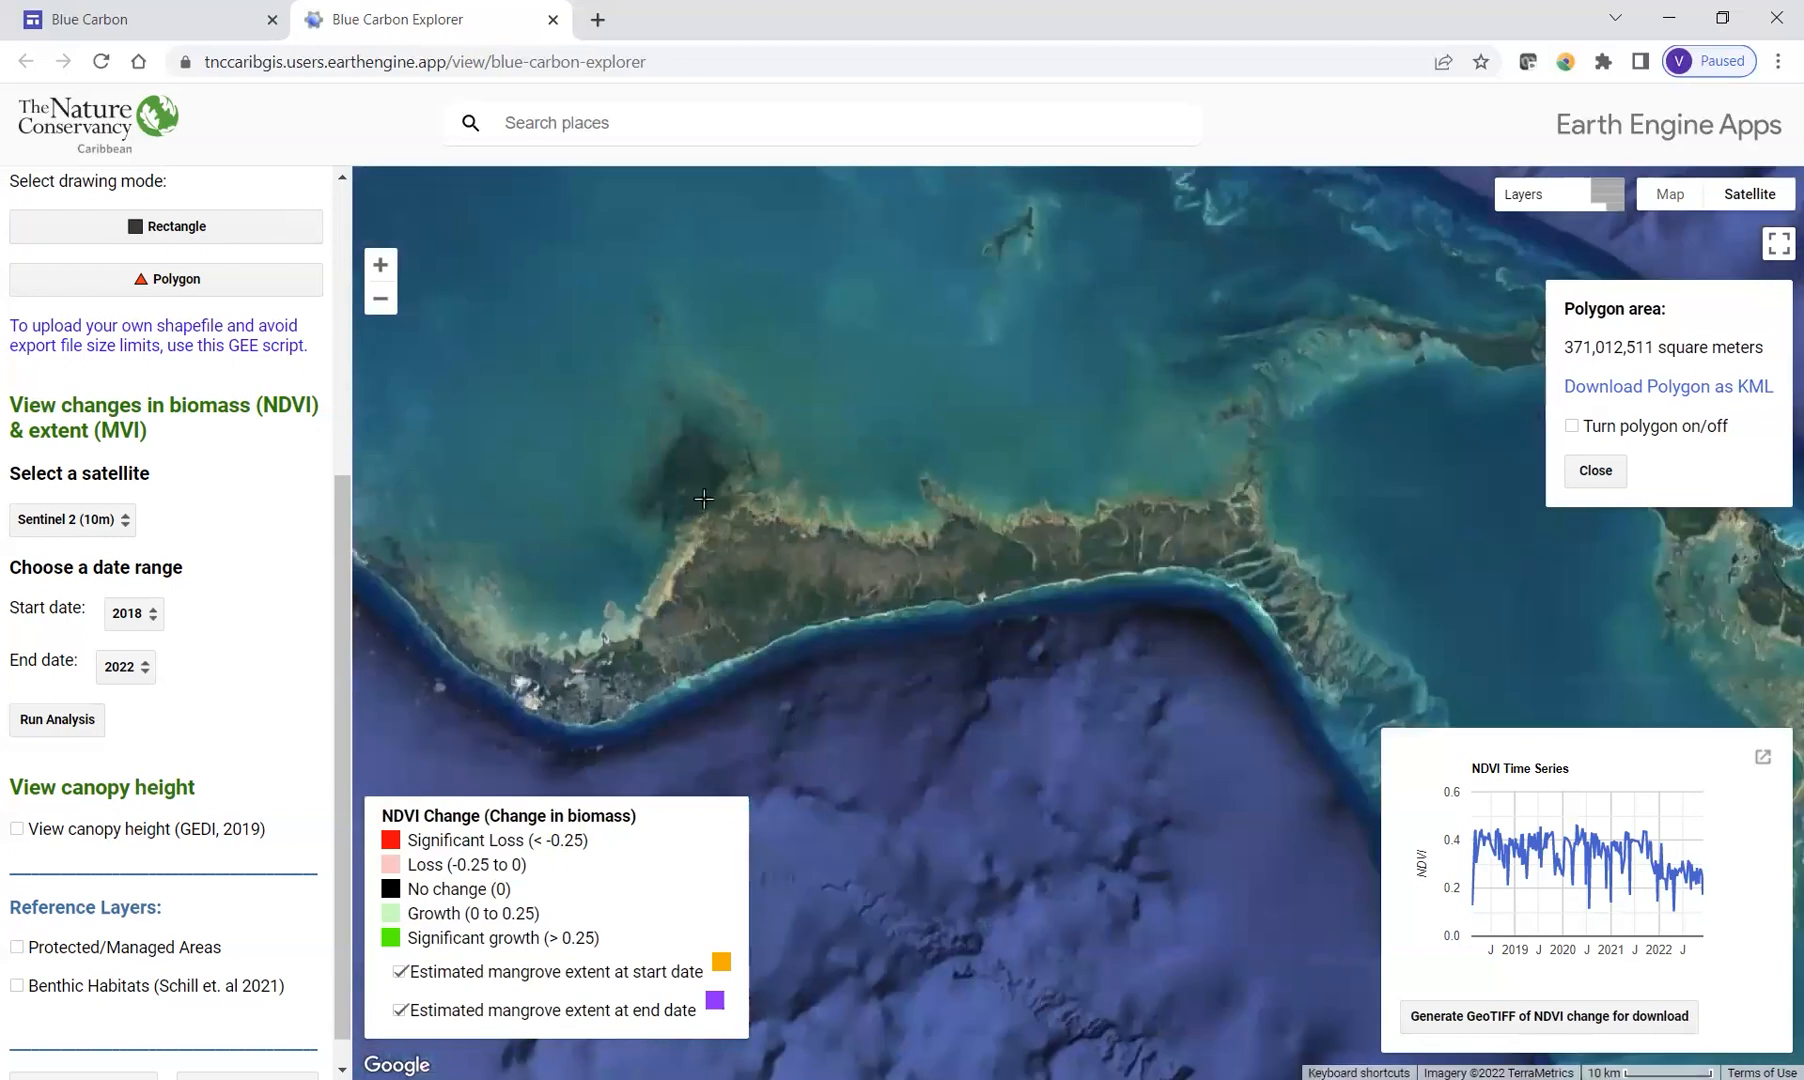
left_click_drag(704, 498, 746, 522)
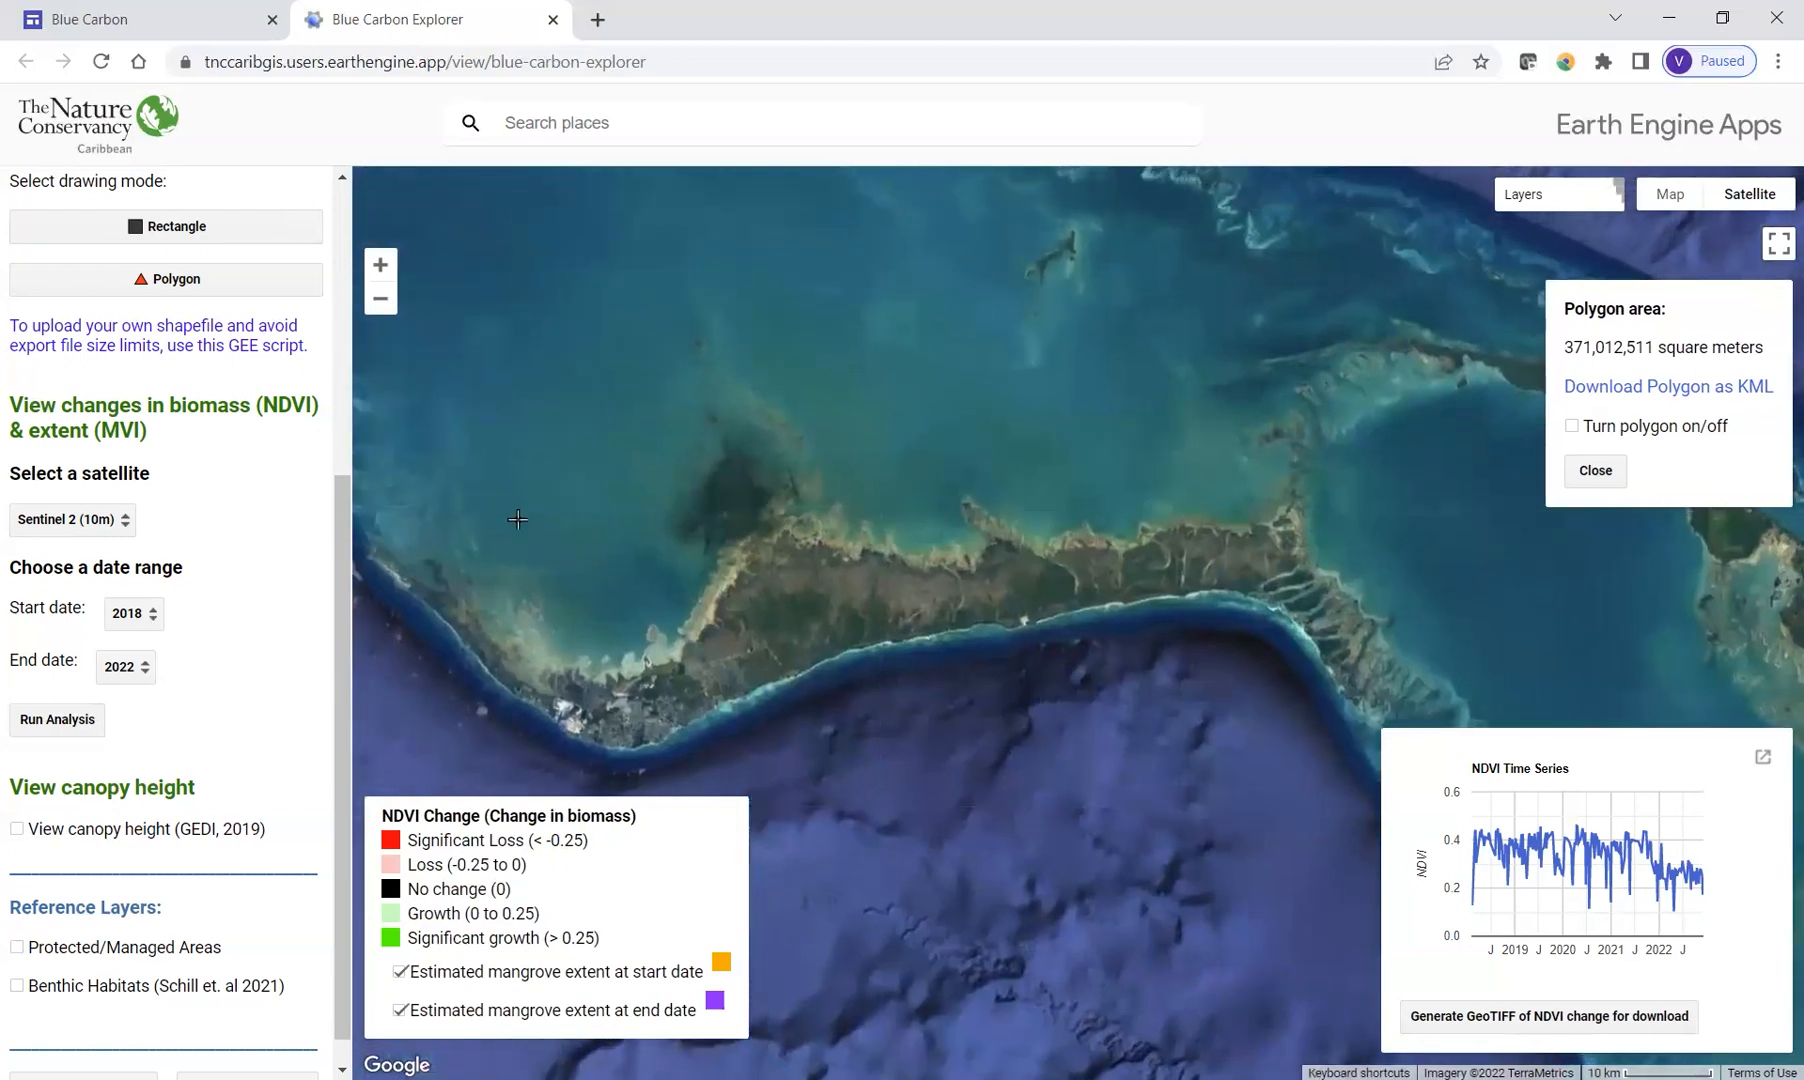
left_click(178, 230)
left_click_drag(491, 305, 1099, 679)
Run the change analysis with Landsat 7 (30m) for 1999 to 2021 and try to generate its GeoTIFF for download.
left_click(57, 719)
left_click(97, 519)
left_click(100, 584)
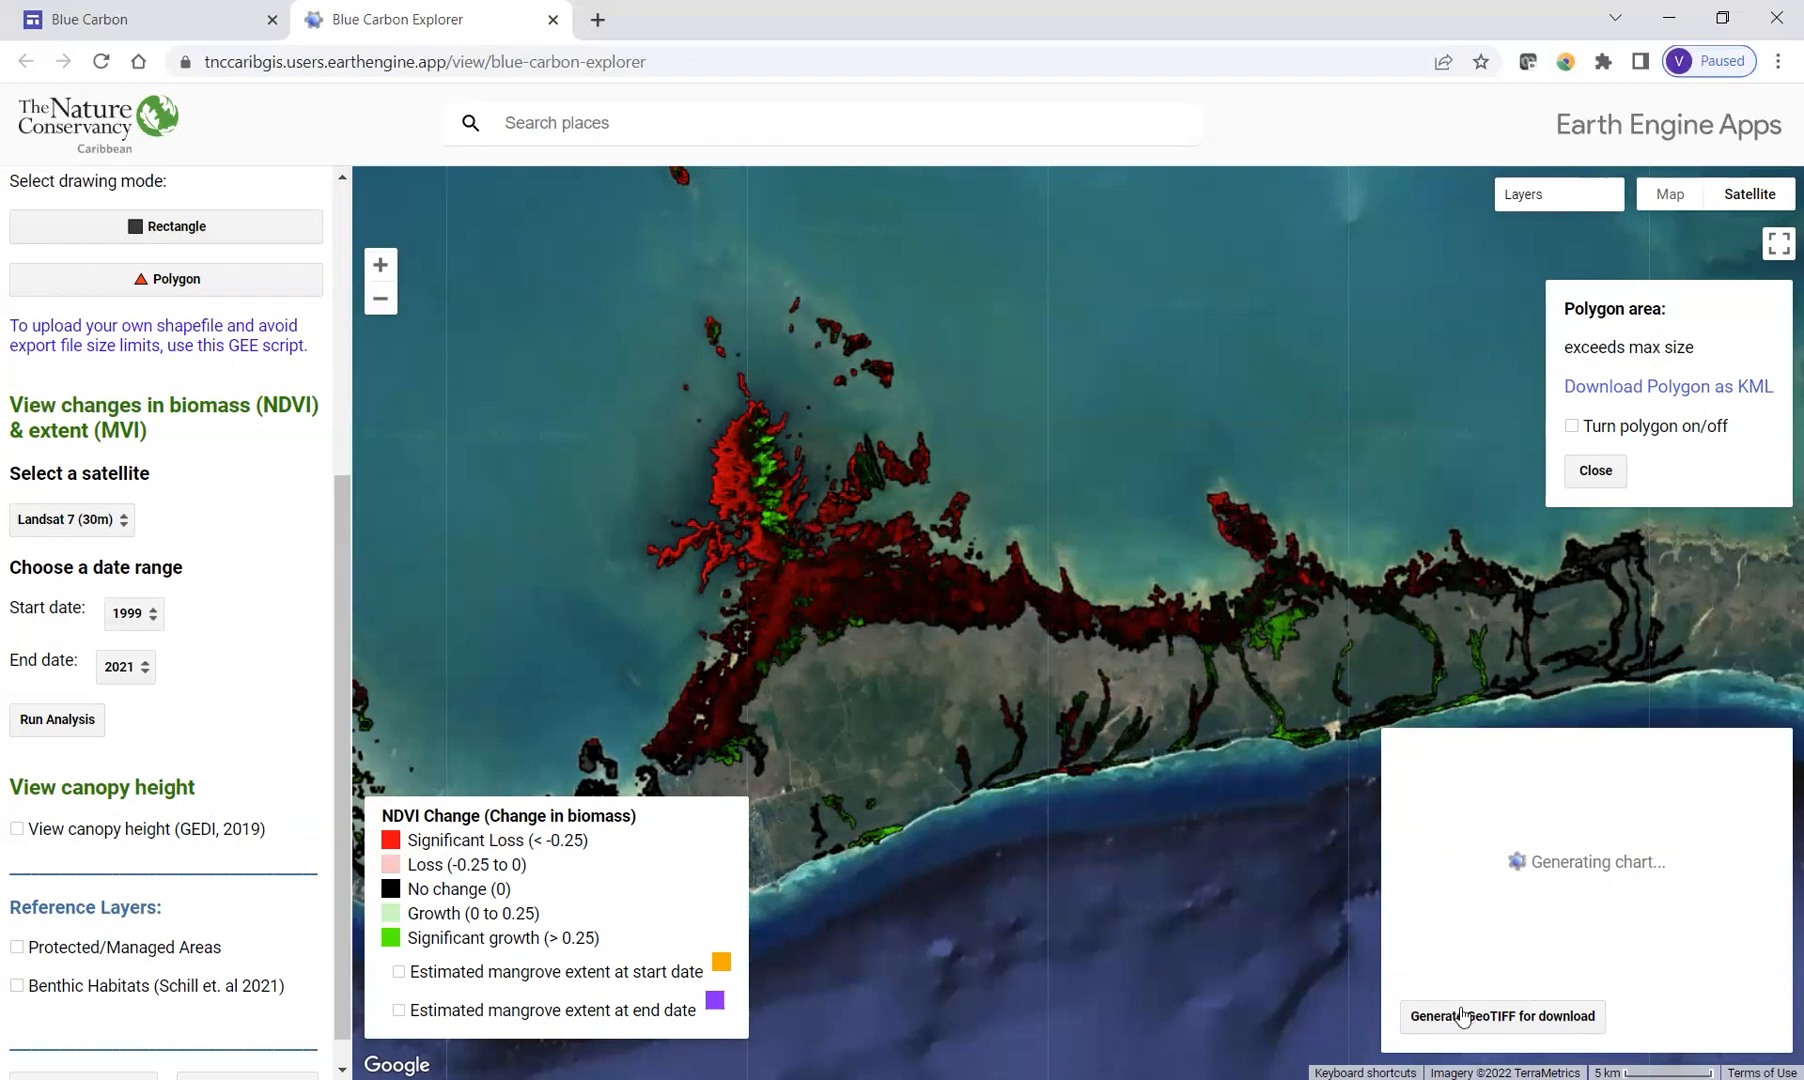
left_click(1510, 1016)
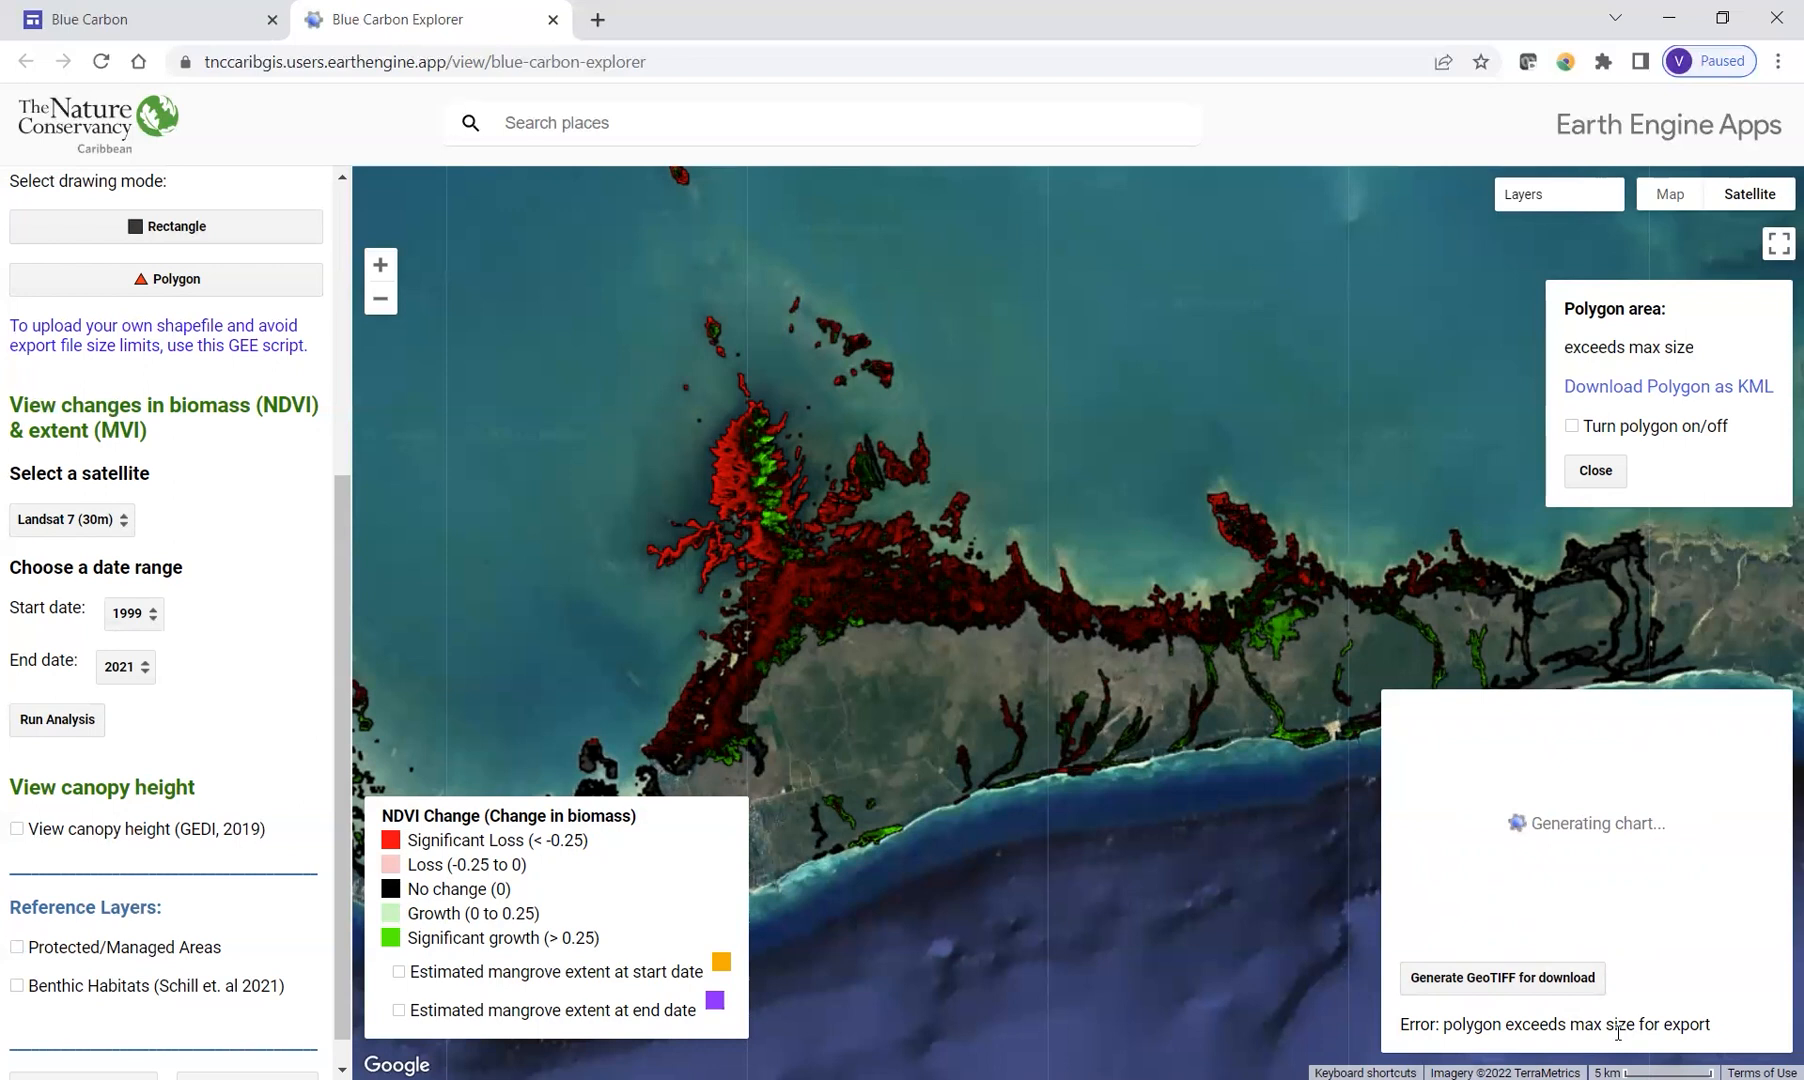